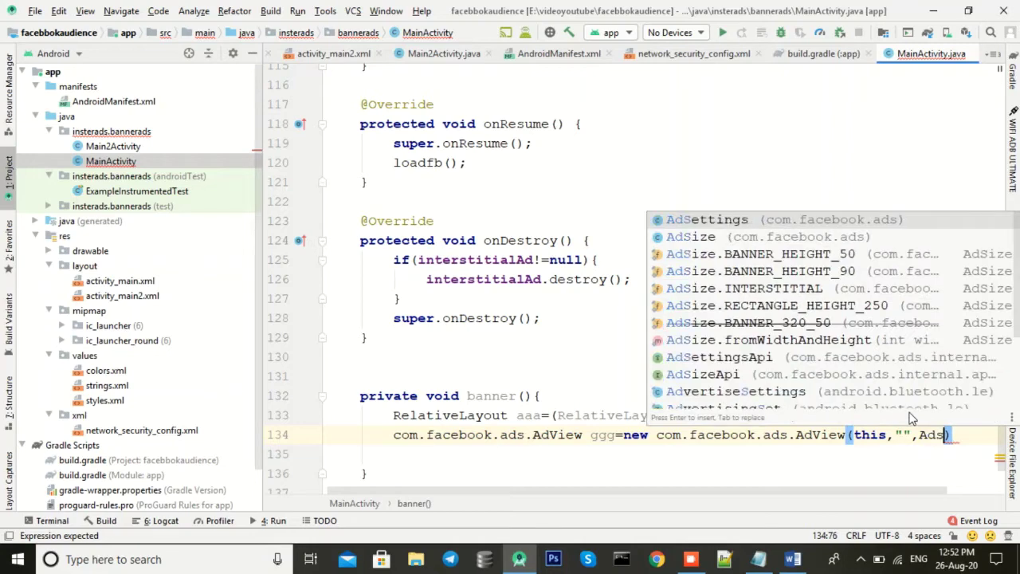
Step: Pass AdSize.BANNER_320_50 as the AdView's banner size
key("Down")
key("Return")
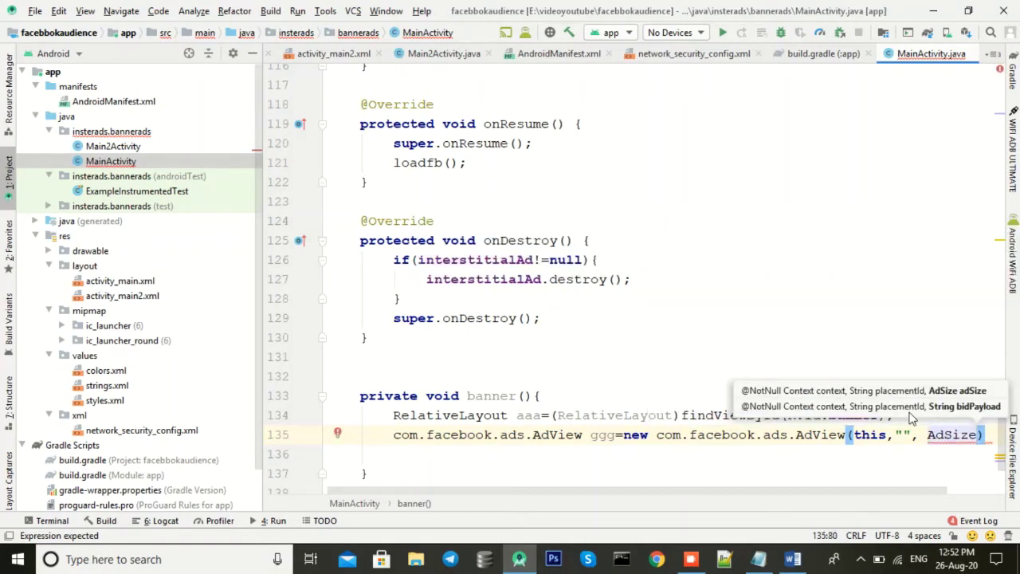
type(".")
key("Down")
key("Down")
key("Down")
key("Down")
key("Down")
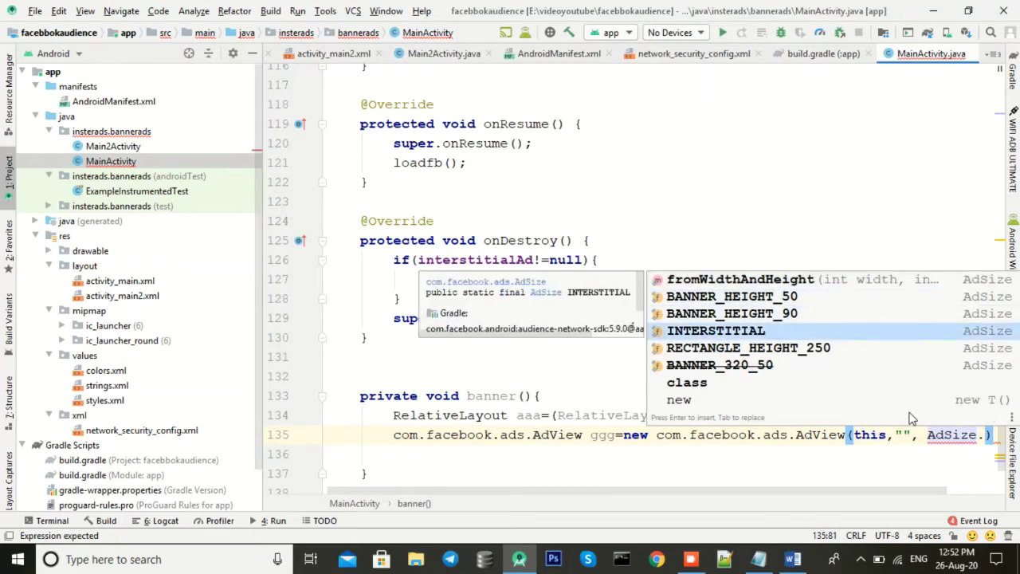
key("Return")
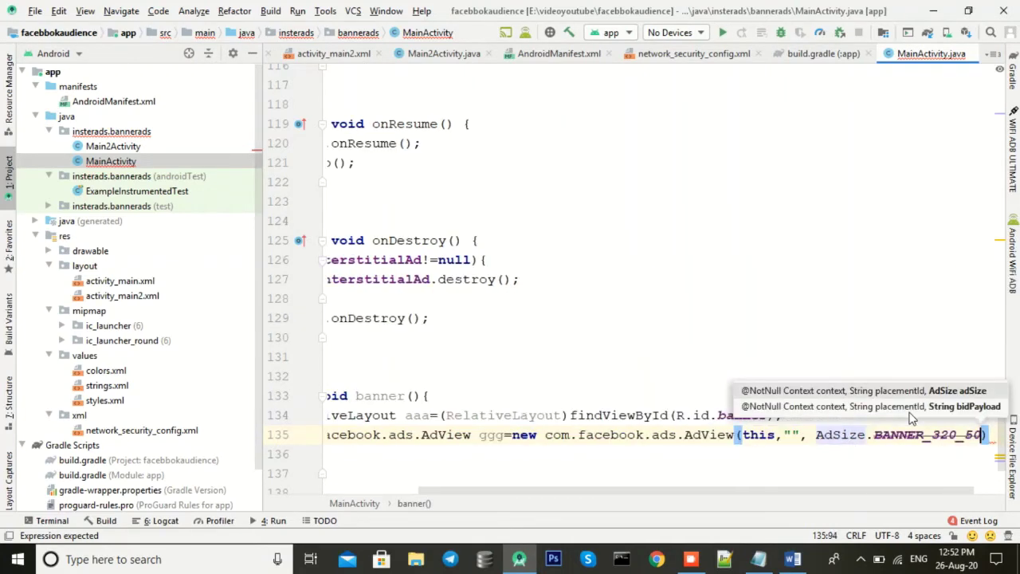
left_click_drag(797, 494, 751, 492)
type(");")
Step: Add aaa.addView(ggg); and ggg.loadAd(); to the banner() method
scroll(475, 406, "down", 3)
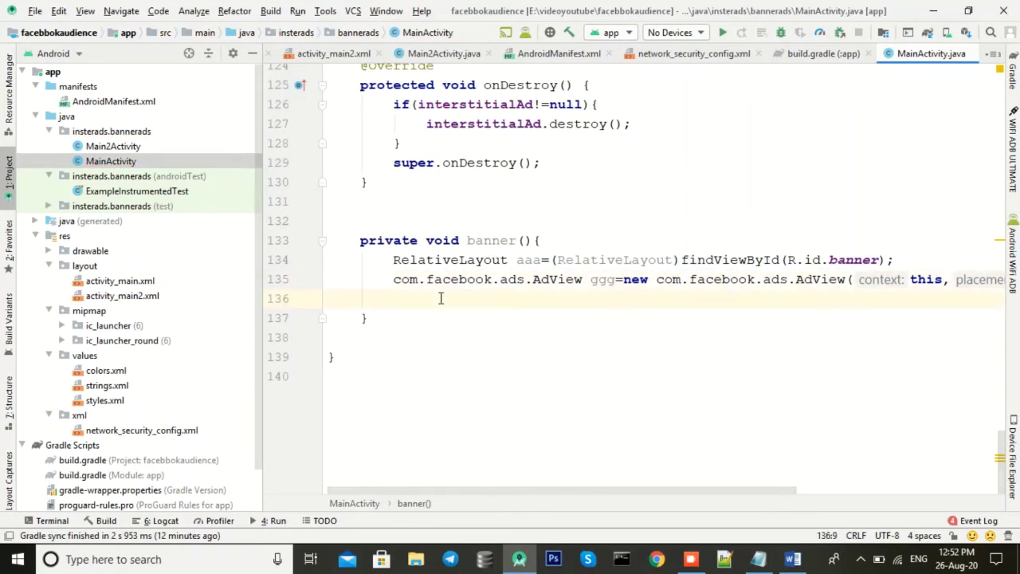
type("aaa=")
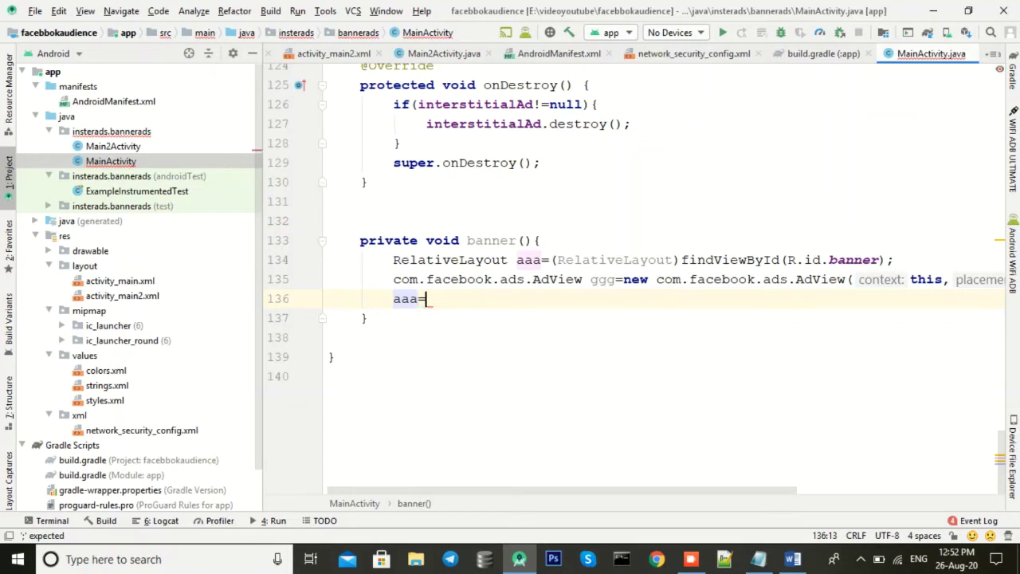
key("BackSpace")
type(".ad")
key("Return")
type("ggg);")
key("End")
key("Return")
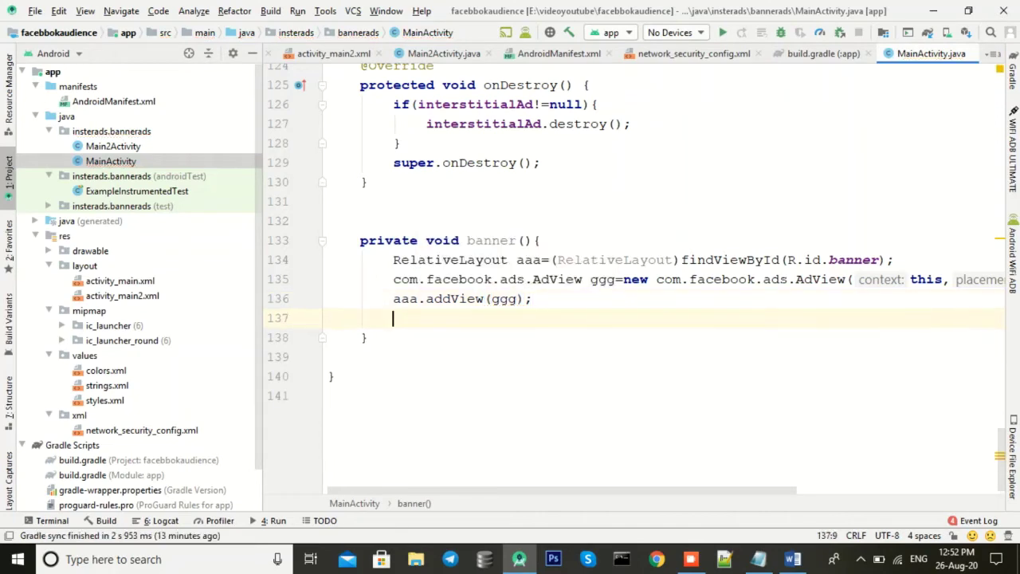
type("gg")
key("Return")
type(".")
key("Return")
type(";")
Step: Call banner(); on line 48 of onCreate, then bring Notepad to the front
double_click(489, 240)
key("ctrl+c")
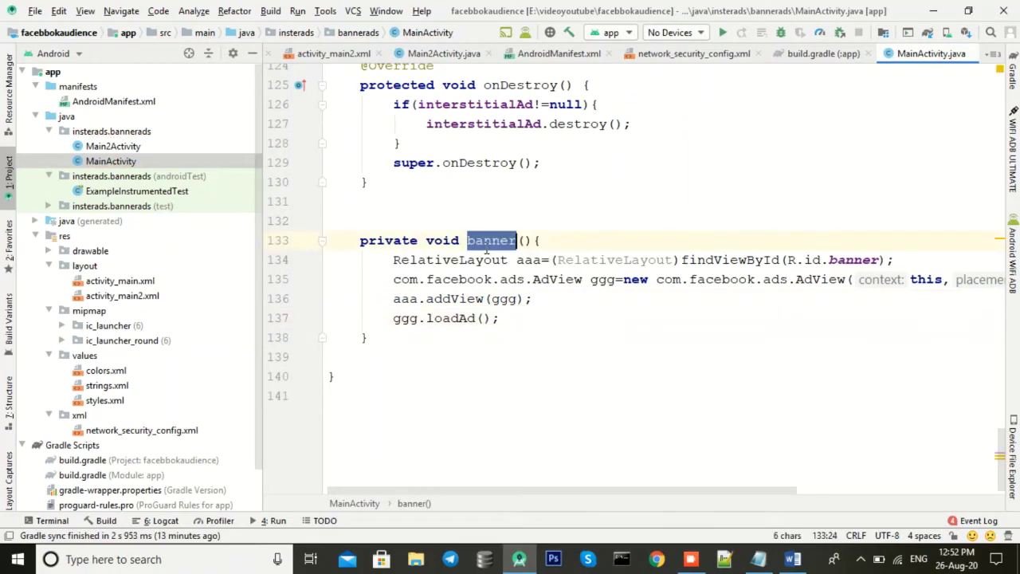
scroll(514, 263, "up", 20)
scroll(519, 306, "up", 6)
left_click(467, 223)
key("ctrl+v")
type("();")
scroll(594, 409, "down", 9)
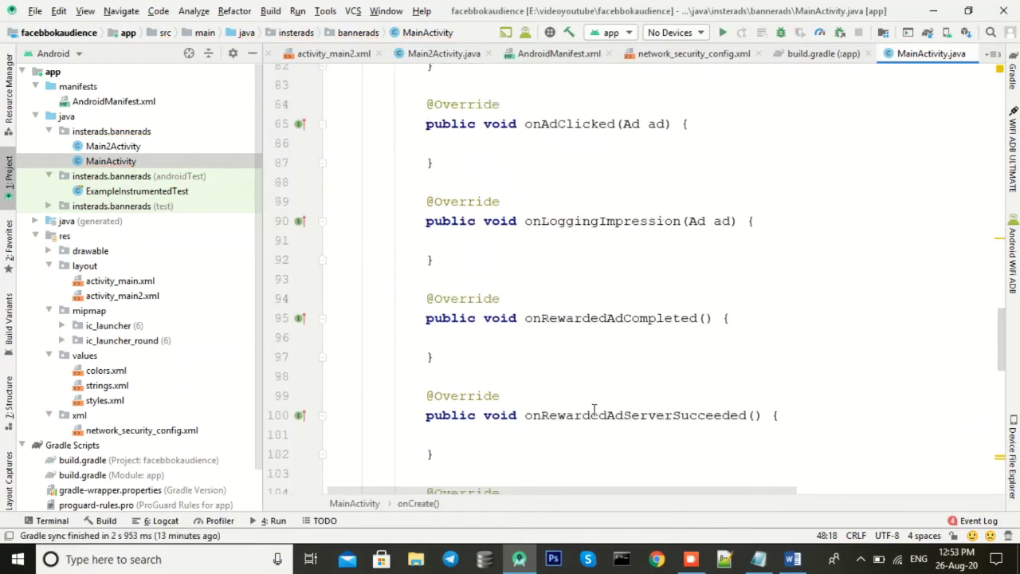
scroll(594, 409, "down", 15)
left_click(757, 558)
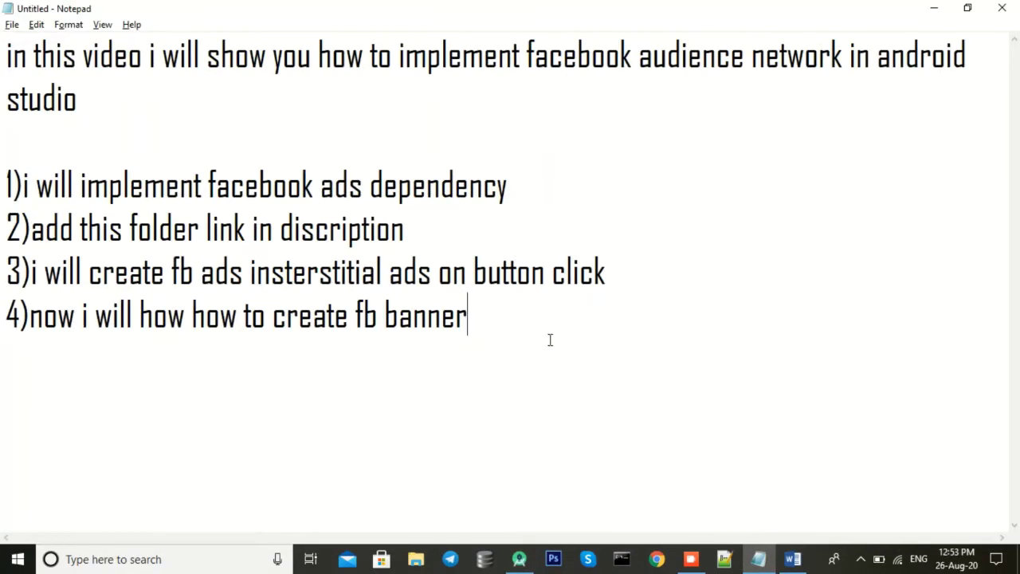
Step: Note point 5, 'now i will create placement id in facebook sdk', then bring up the browser
type("5)now i will create pl")
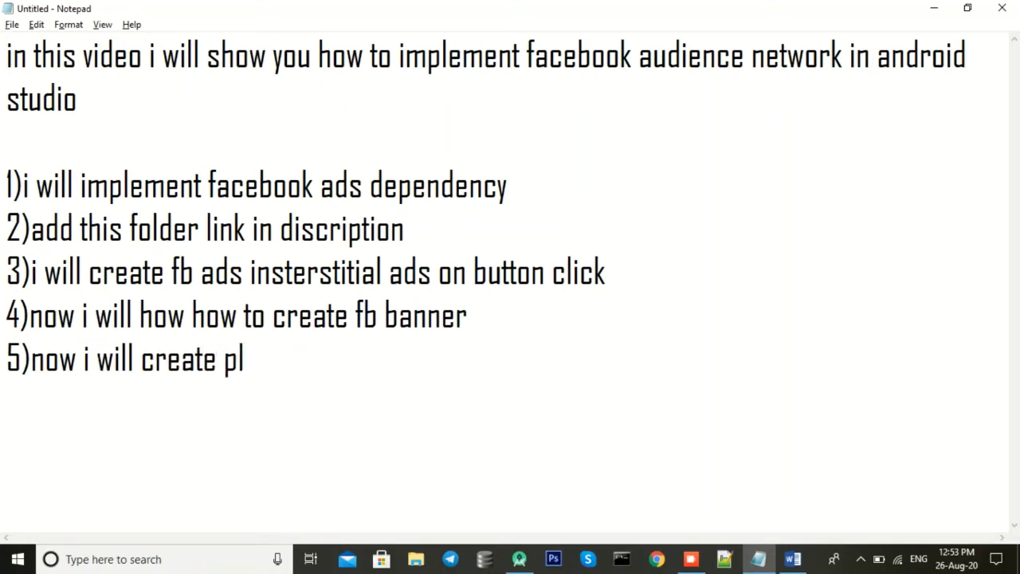
type("acement id")
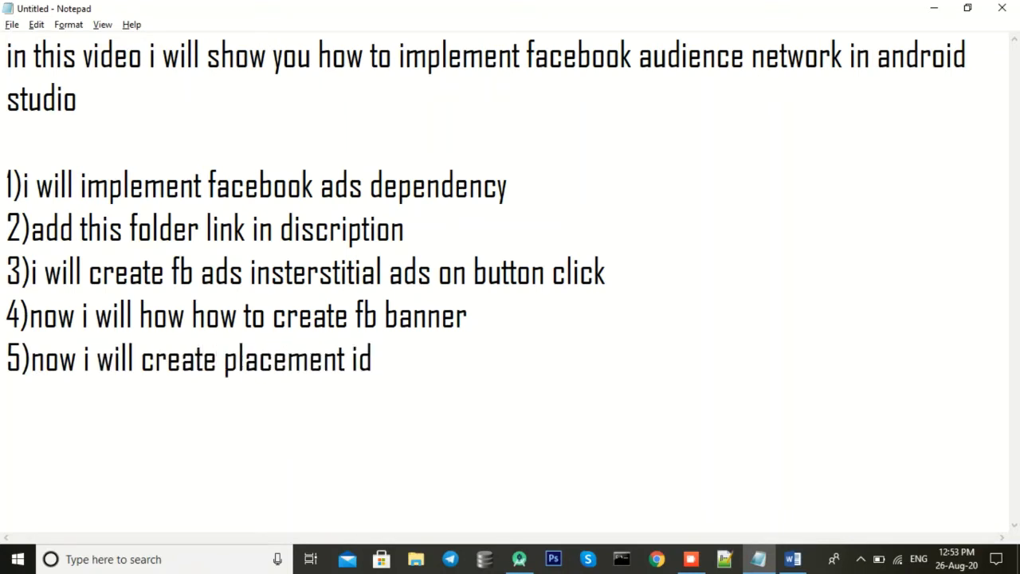
type(" in facebook sf")
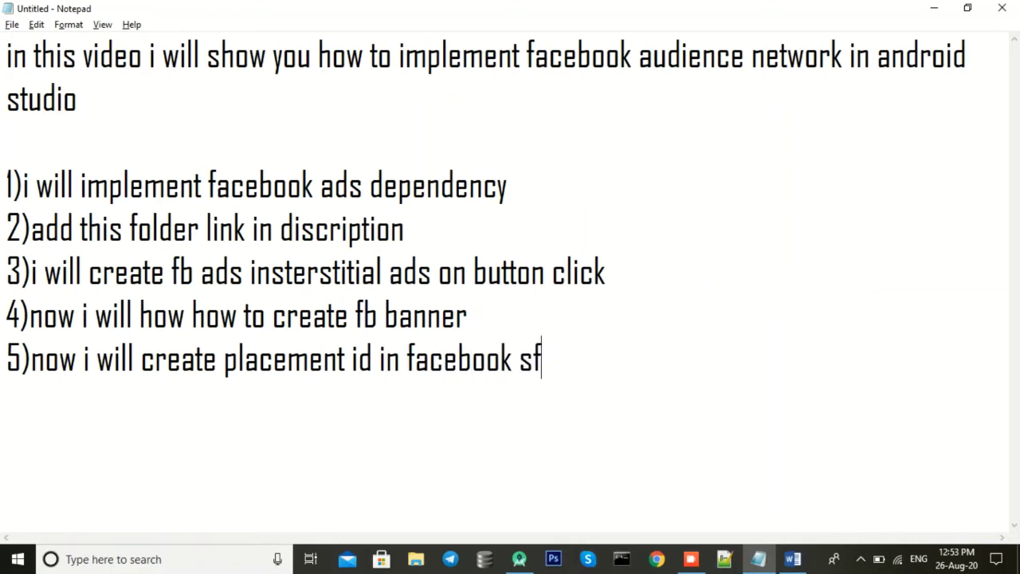
key("BackSpace")
type("dk")
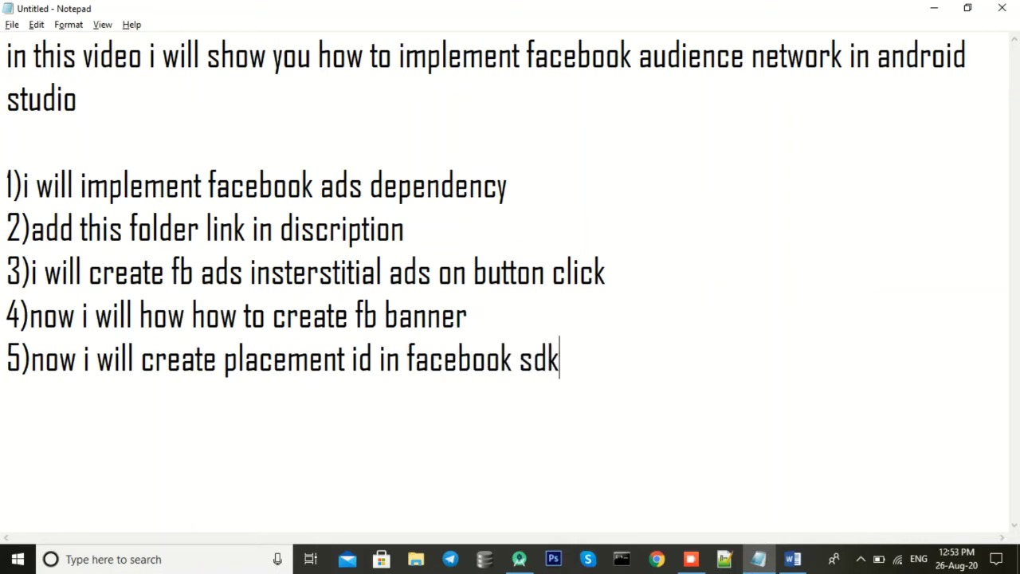
left_click(657, 559)
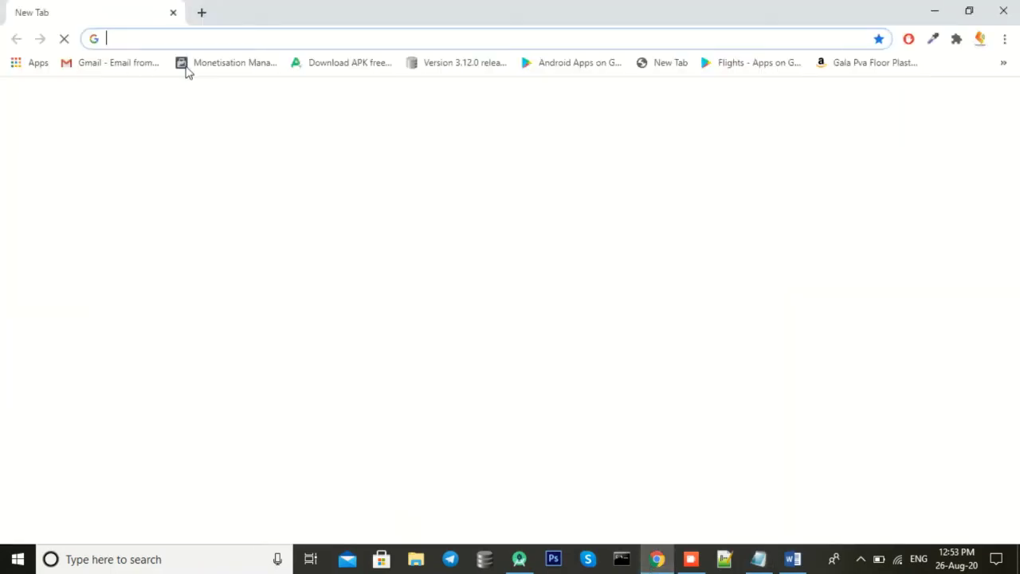
Step: From the Monetisation Manager bookmark, create a new property called 'chat guide'
left_click(185, 67)
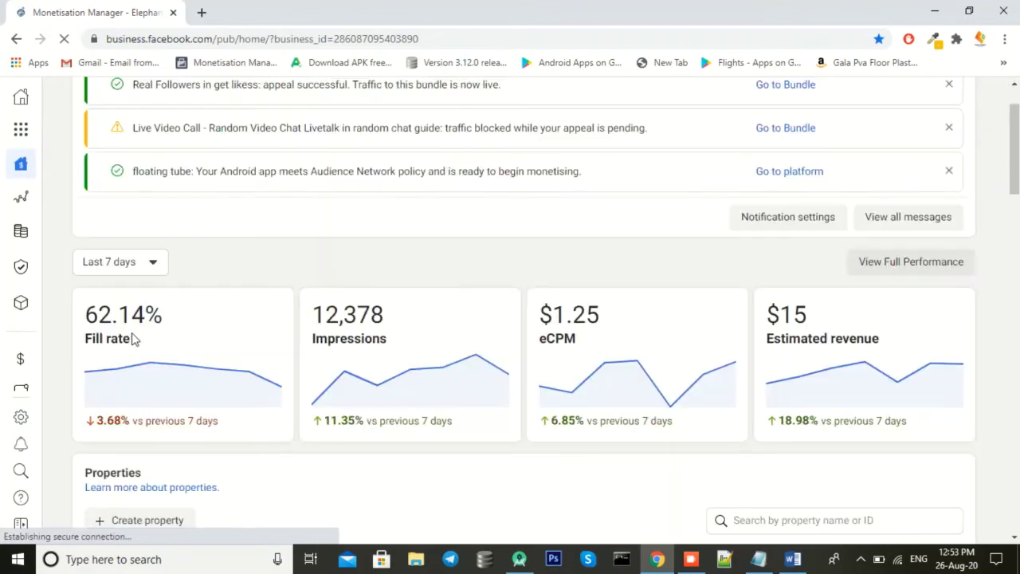
scroll(165, 419, "down", 1)
left_click(151, 446)
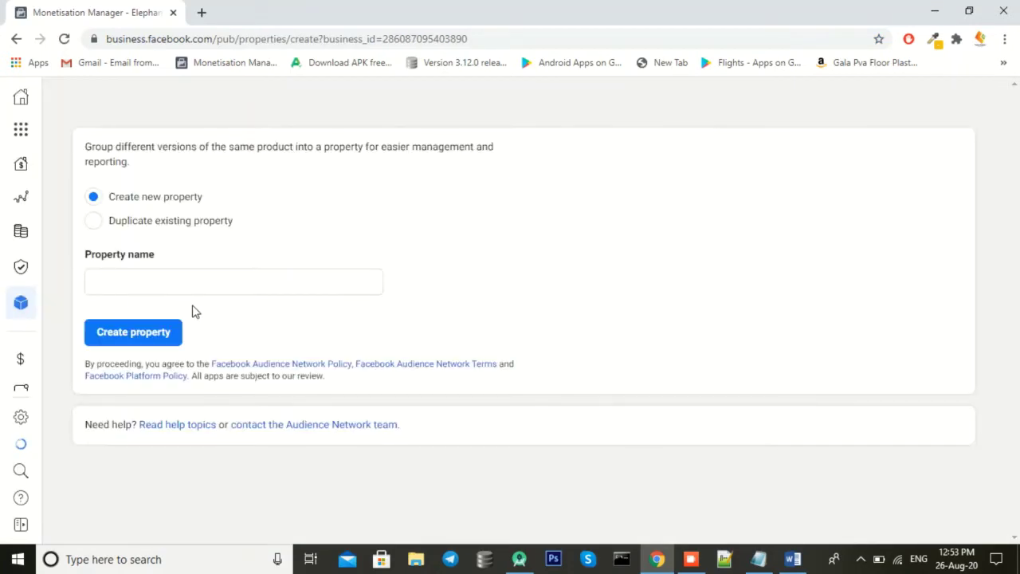
left_click(176, 277)
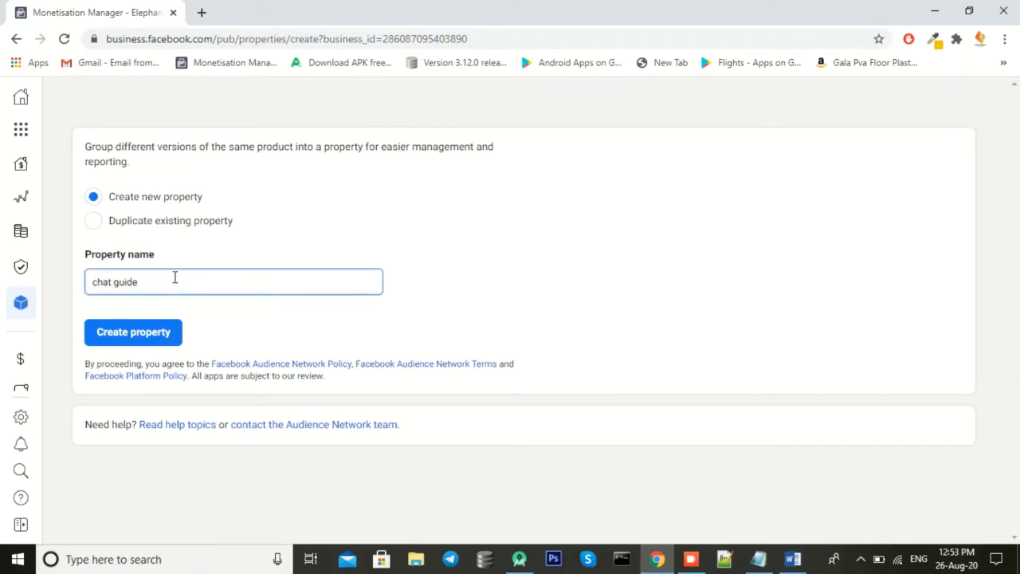
left_click(164, 335)
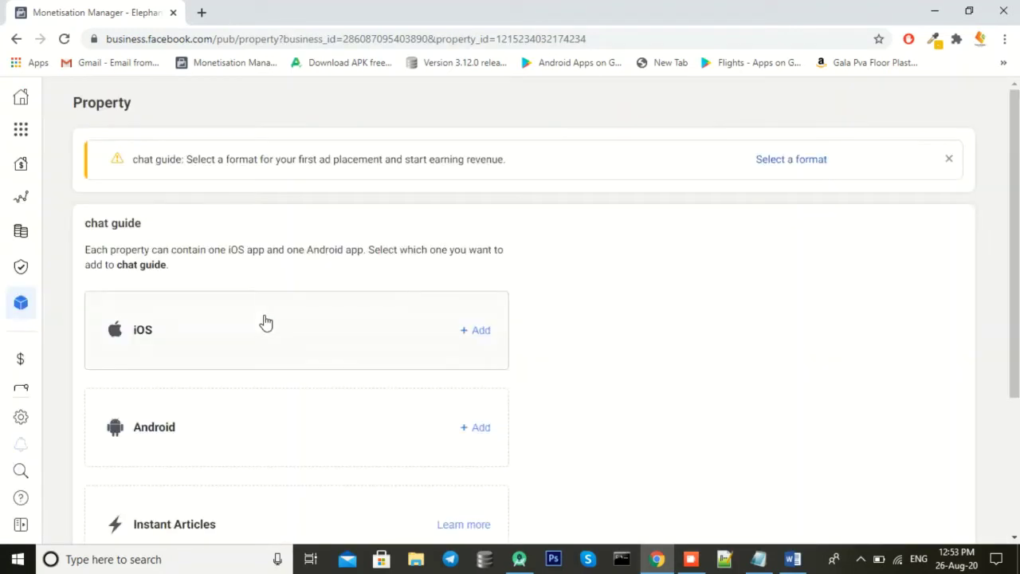
Step: Add an Android app to chat guide, marked as not yet live on the Play Store
left_click(247, 445)
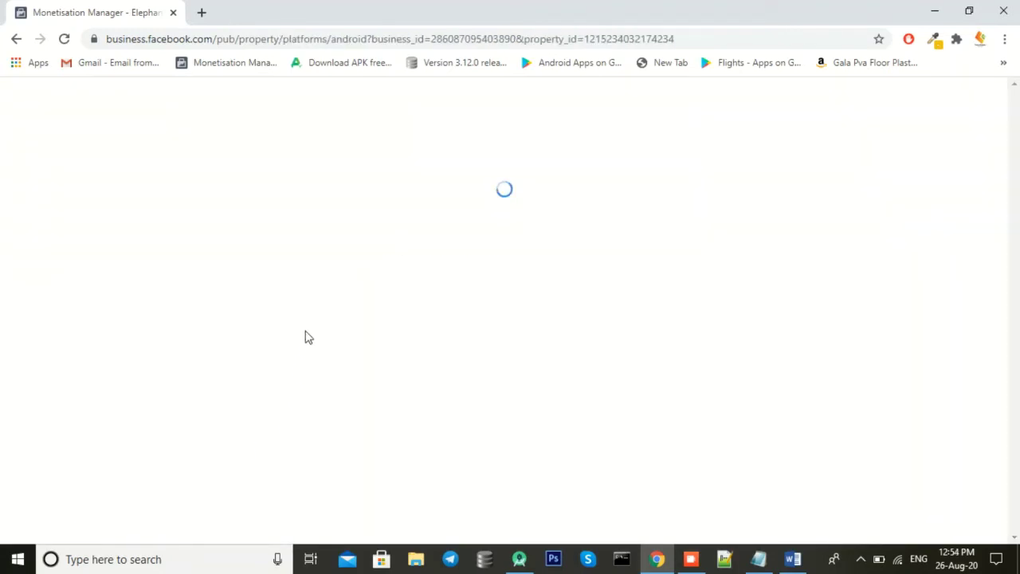
scroll(260, 321, "down", 2)
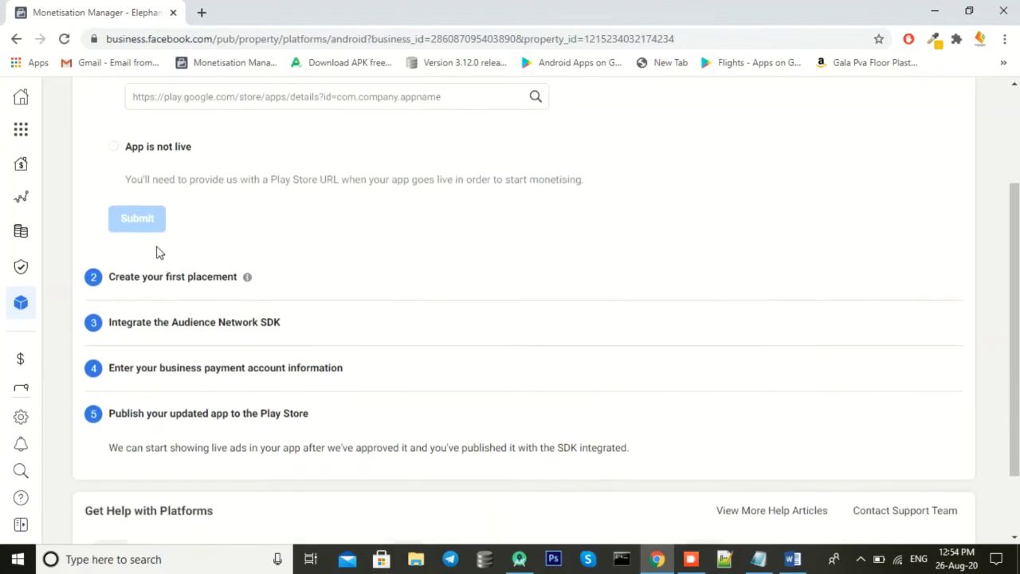
scroll(159, 255, "up", 2)
left_click(152, 296)
left_click(155, 369)
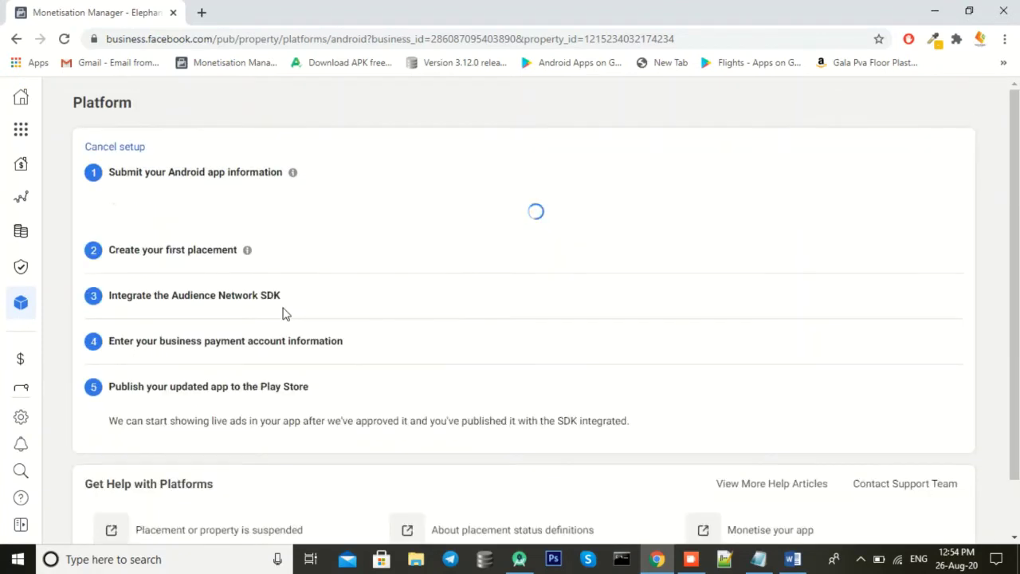
Step: Create the first Native placement with a steps description, then return to the property
scroll(280, 317, "down", 6)
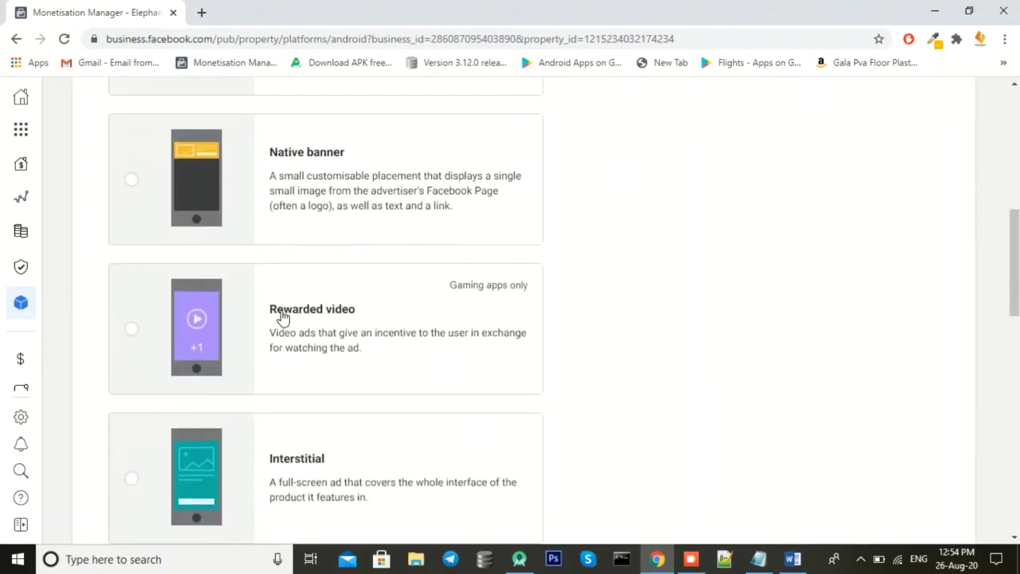
left_click(287, 402)
scroll(342, 303, "up", 6)
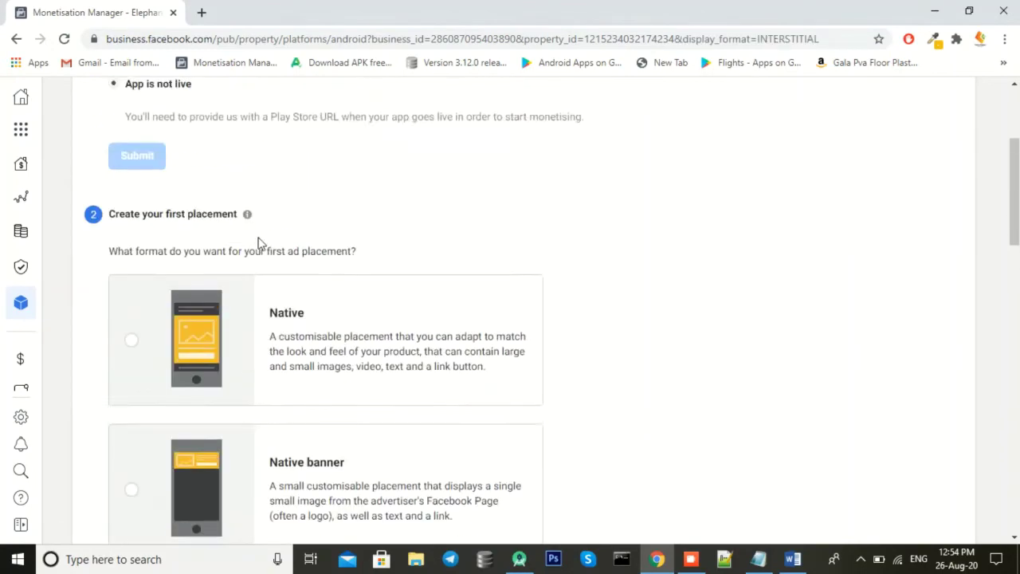
scroll(273, 333, "down", 13)
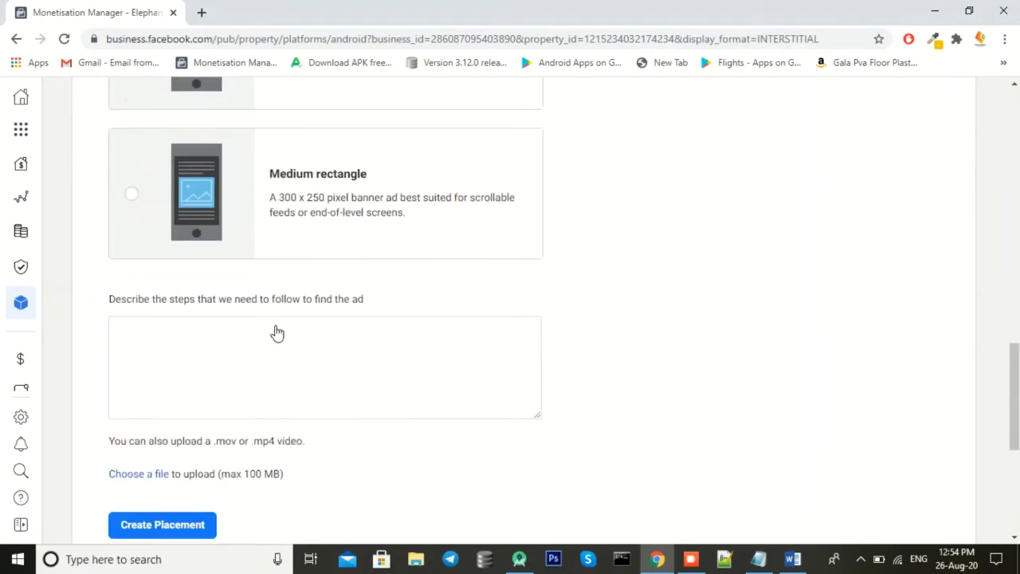
scroll(271, 307, "up", 10)
left_click(267, 292)
scroll(267, 293, "down", 15)
left_click(181, 207)
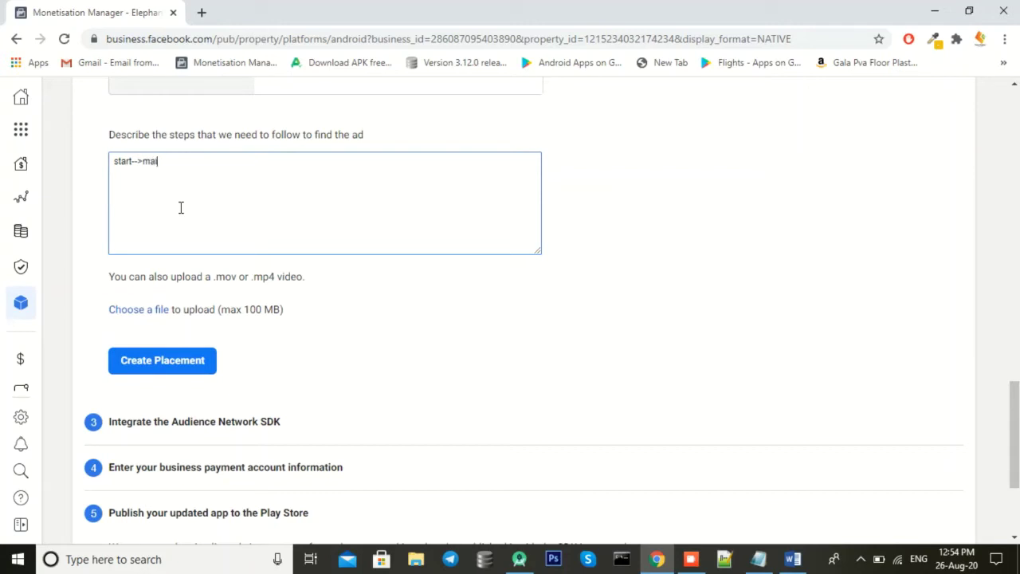
left_click(199, 360)
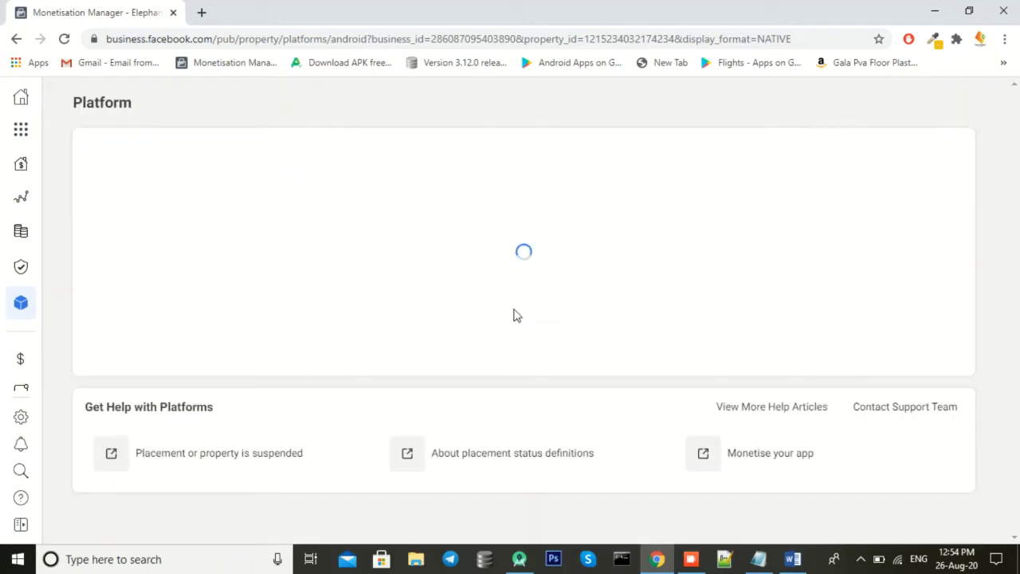
scroll(335, 367, "down", 8)
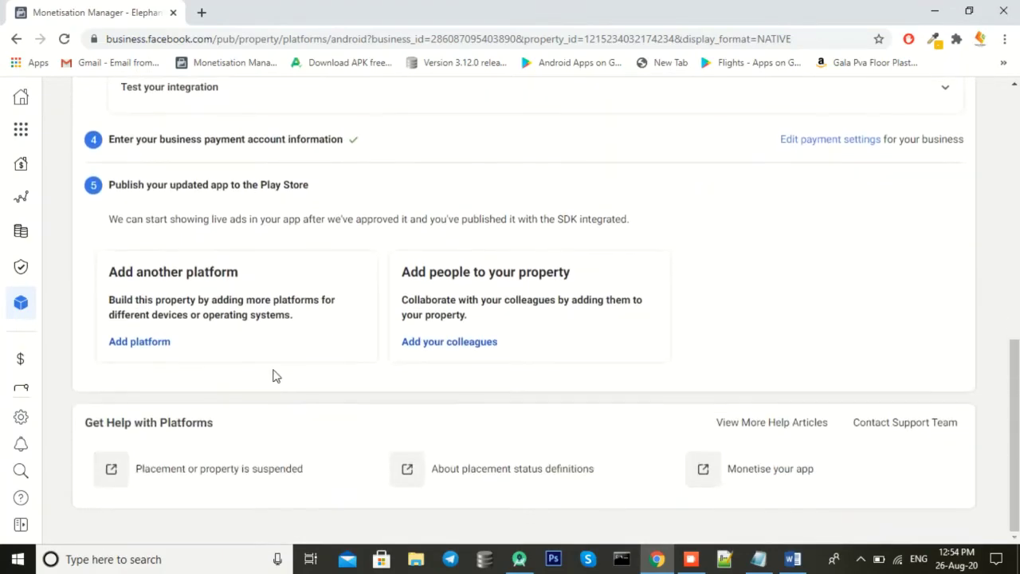
left_click(157, 346)
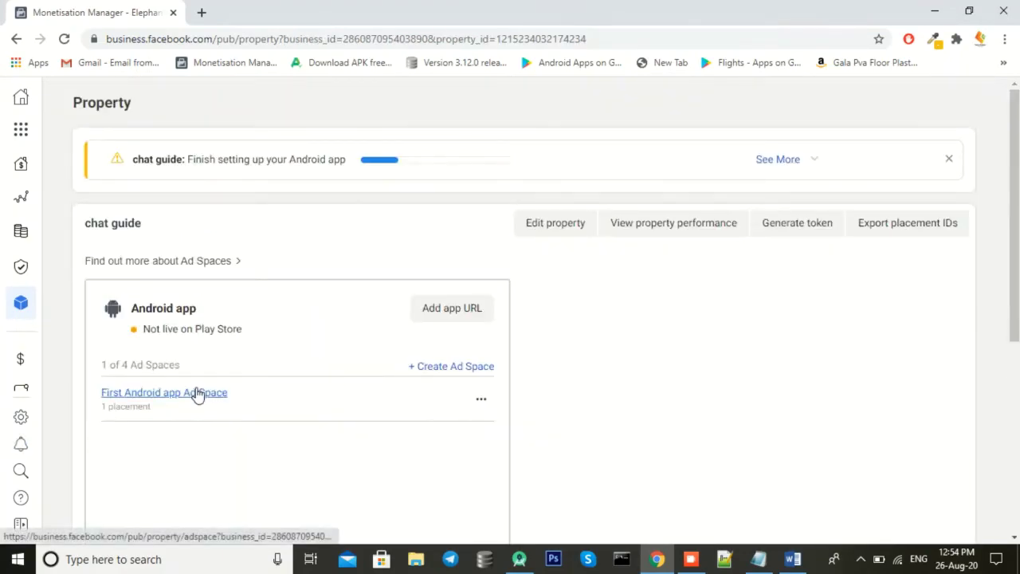
Step: In First Android app Ad Space, start an Interstitial placement named 'chat guide inster'
left_click(196, 393)
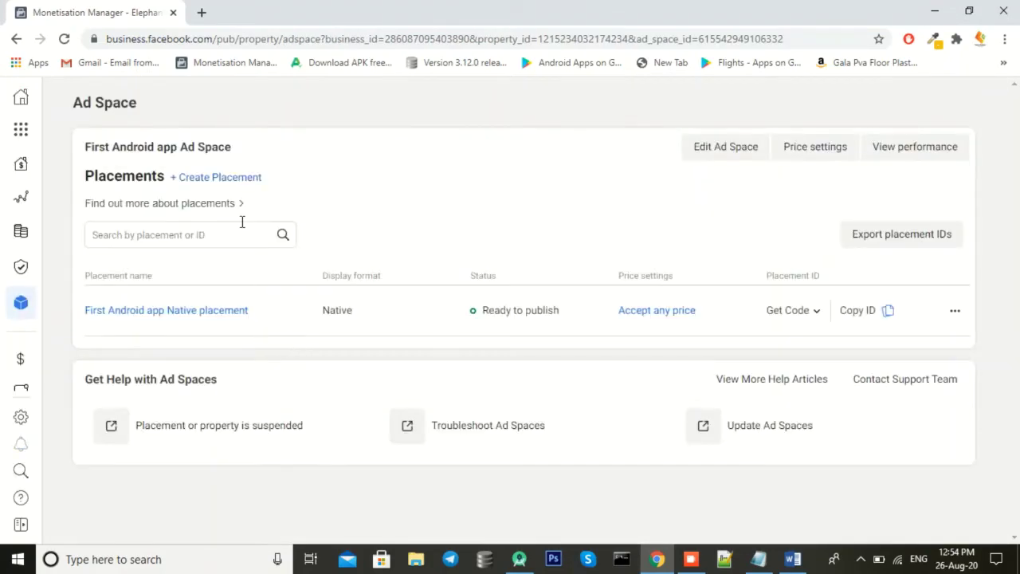
left_click(225, 180)
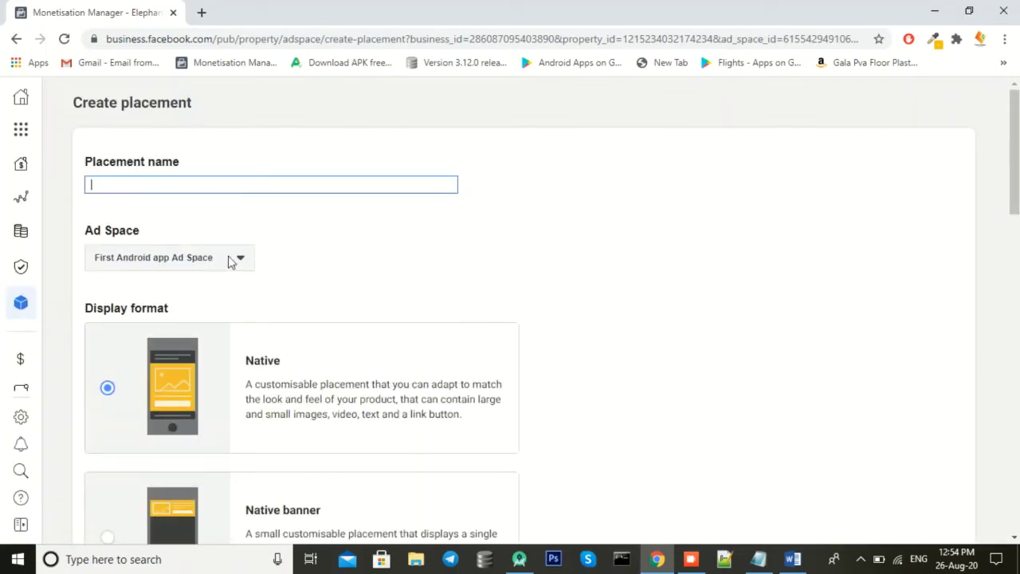
scroll(282, 422, "down", 5)
left_click(282, 428)
scroll(291, 401, "up", 5)
left_click(177, 187)
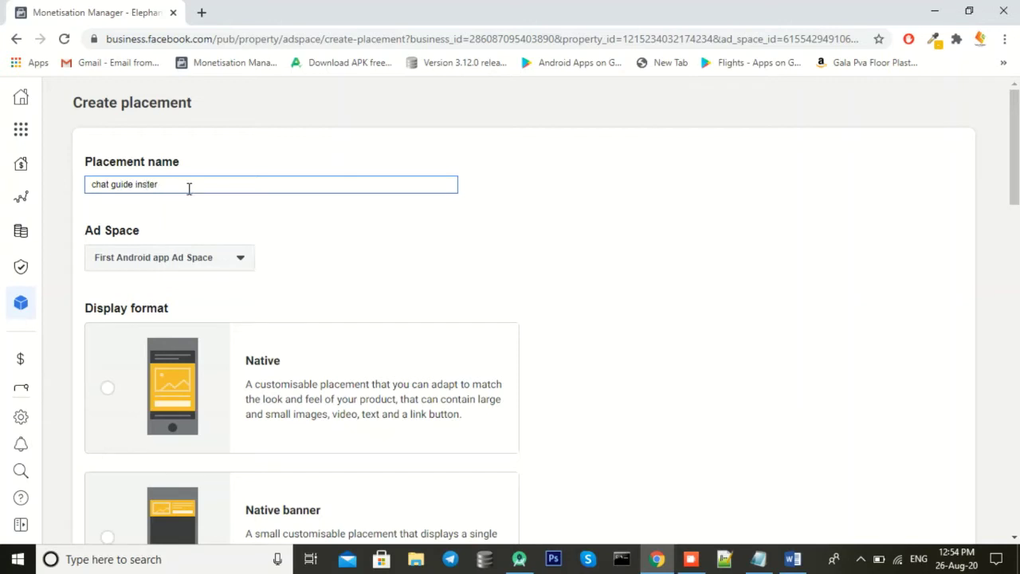
Step: Cap it at 100 ads per 1 hour, create the placement, and copy its ID
scroll(173, 423, "down", 11)
scroll(160, 427, "down", 2)
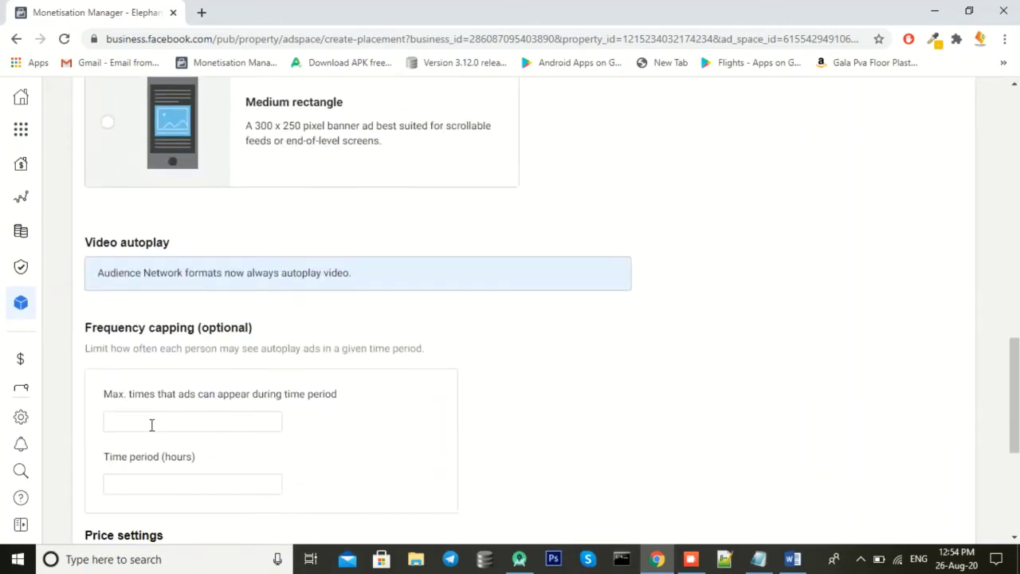
left_click(138, 391)
left_click(152, 453)
type("1")
scroll(189, 483, "down", 3)
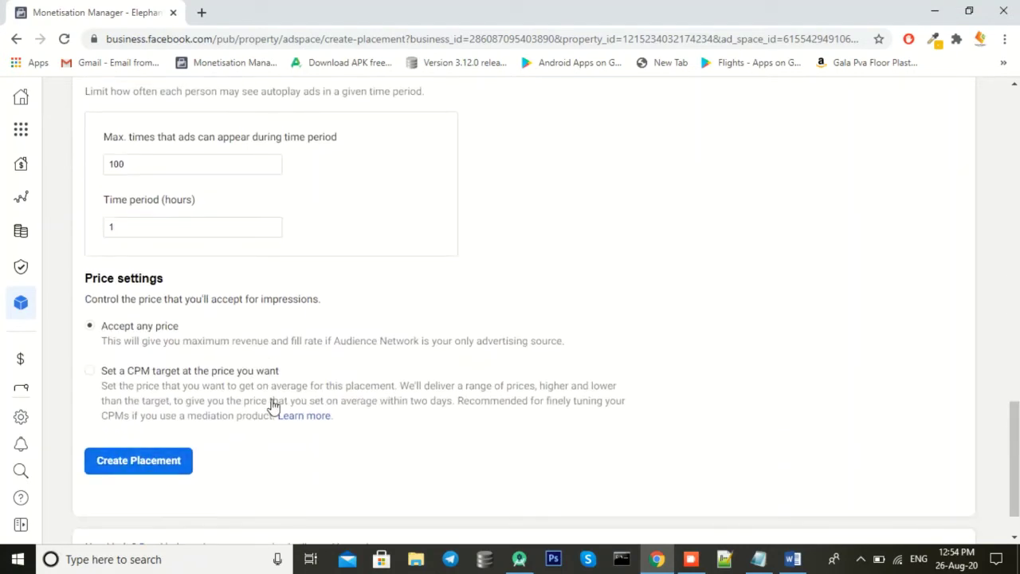
key("Return")
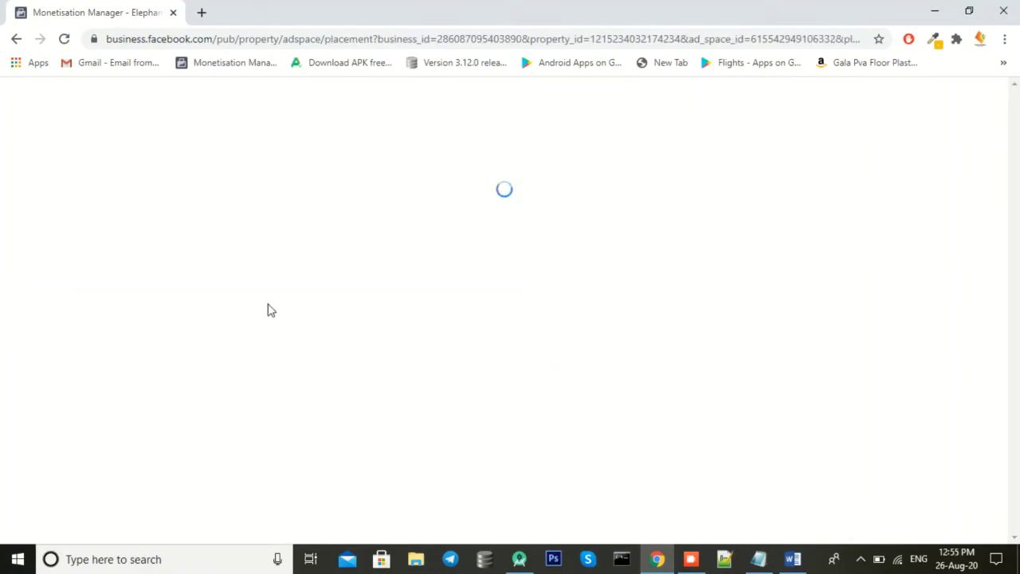
left_click(206, 177)
Step: Paste the interstitial placement ID into the empty placementId quotes on line 57 of loadfb()
left_click(519, 559)
scroll(717, 359, "up", 20)
left_click(862, 396)
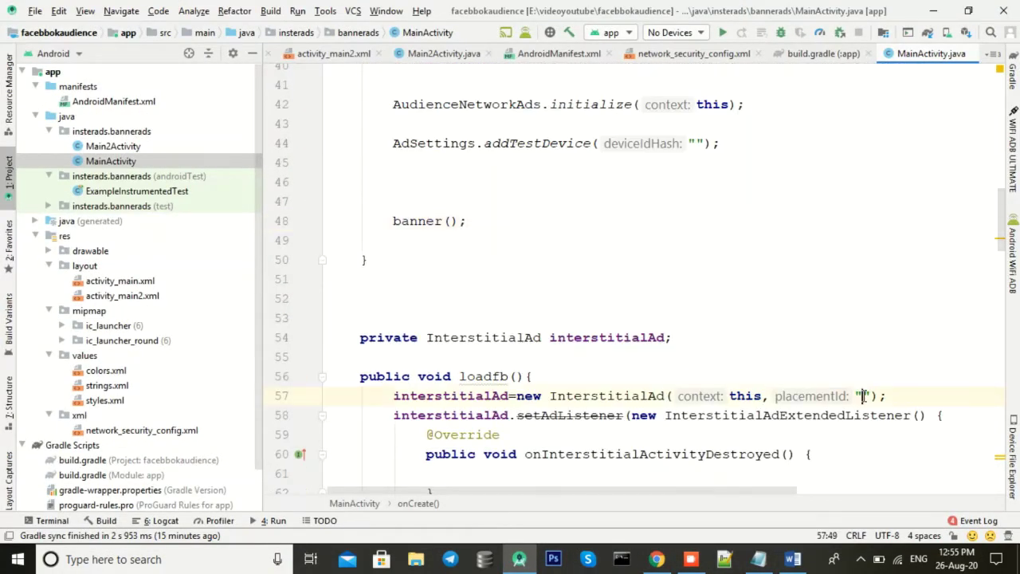
key("ctrl+v")
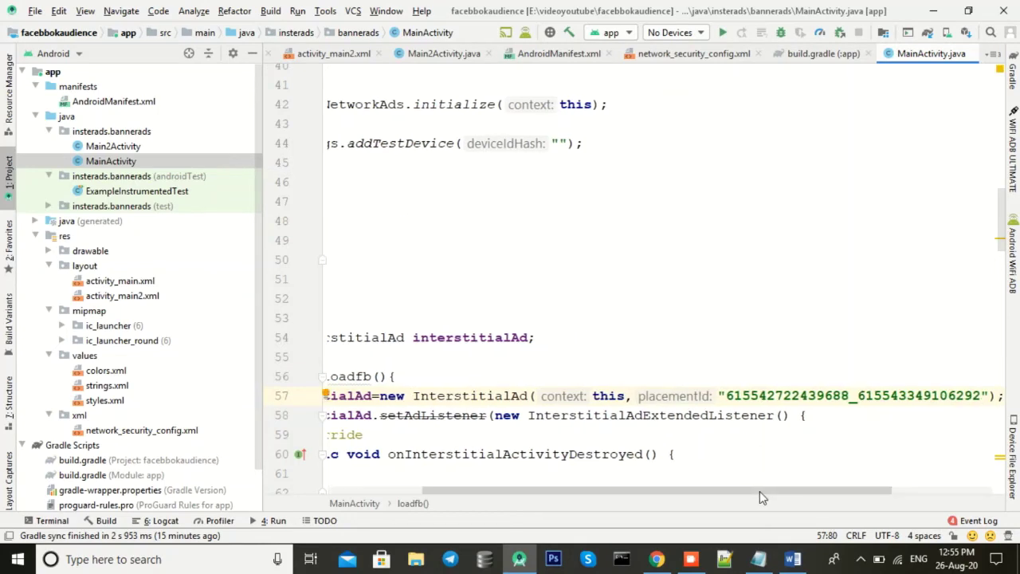
scroll(717, 446, "left", 3)
scroll(717, 399, "up", 6)
scroll(686, 383, "down", 2)
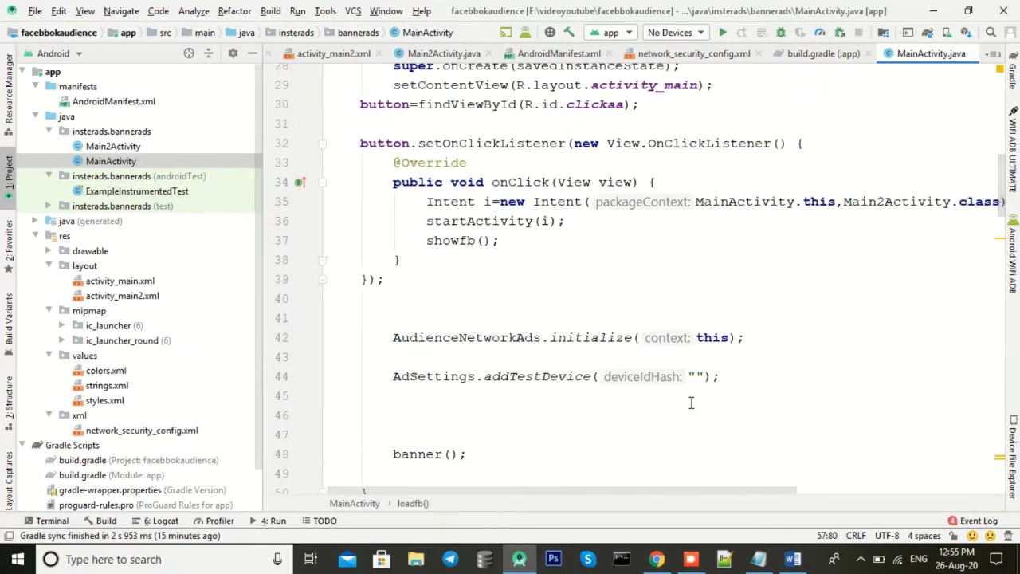
scroll(690, 403, "down", 20)
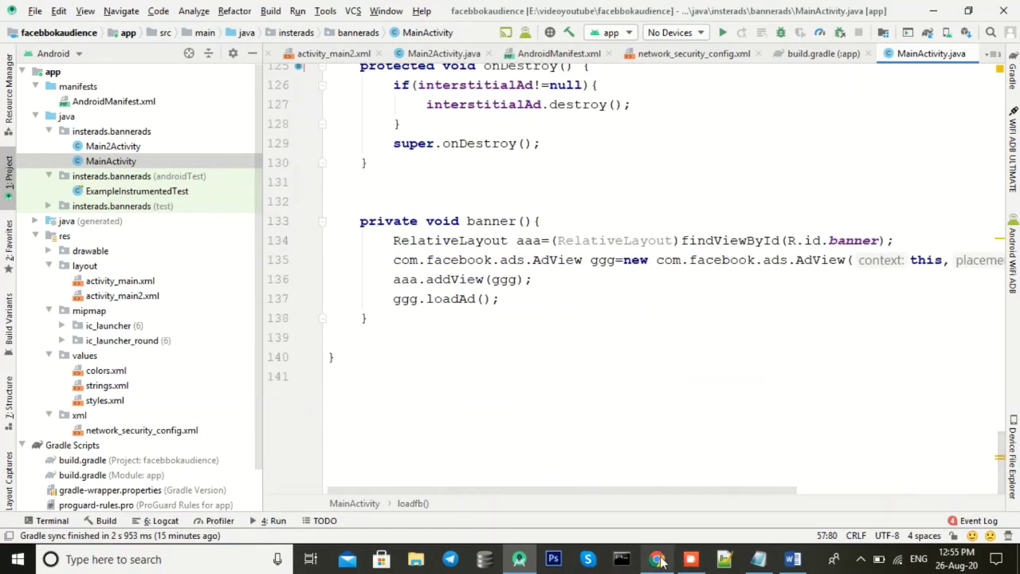
left_click(659, 560)
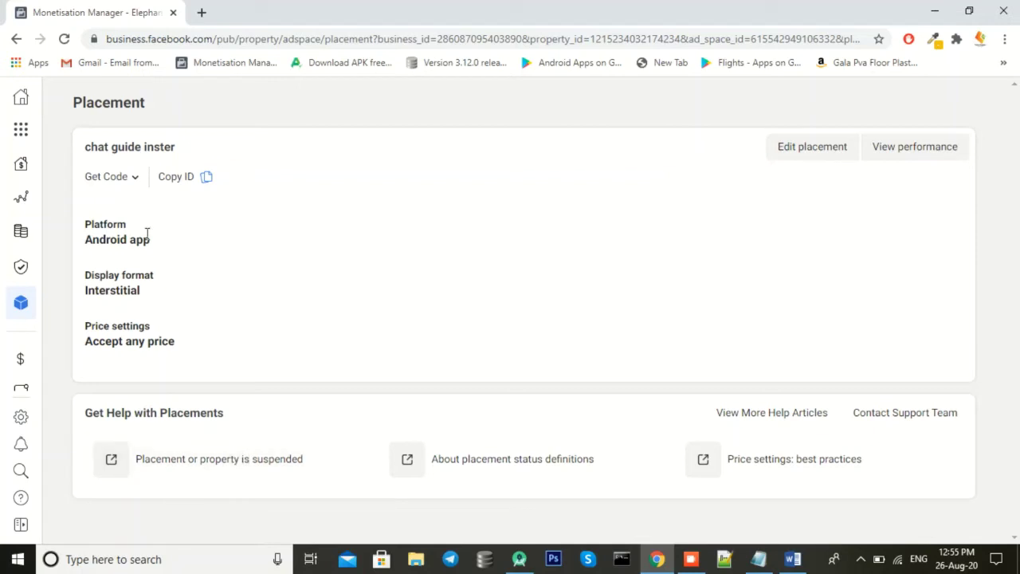
Step: Create a Banner-format placement named 'chat guide banner' and copy its ID
left_click(16, 39)
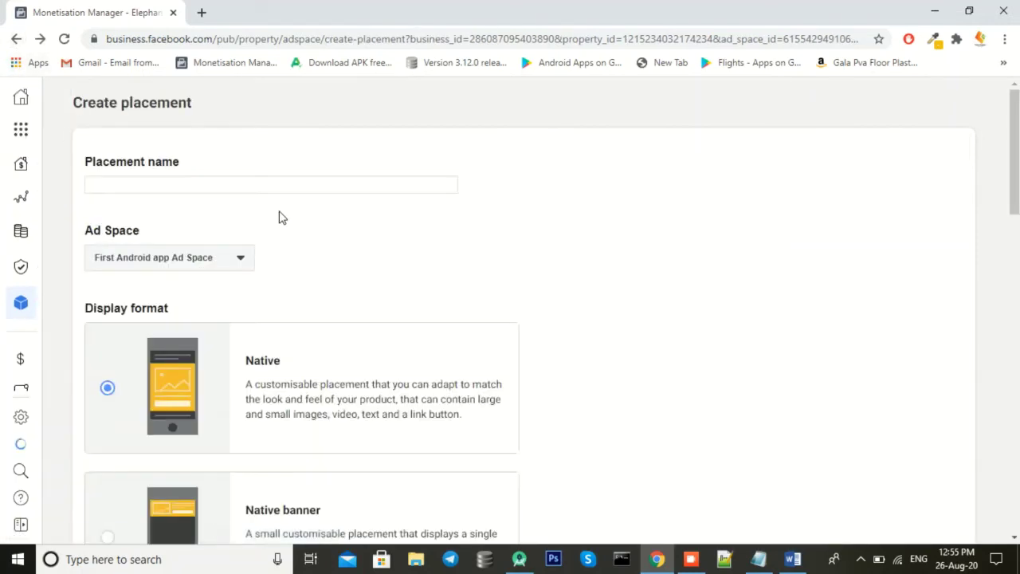
left_click(181, 185)
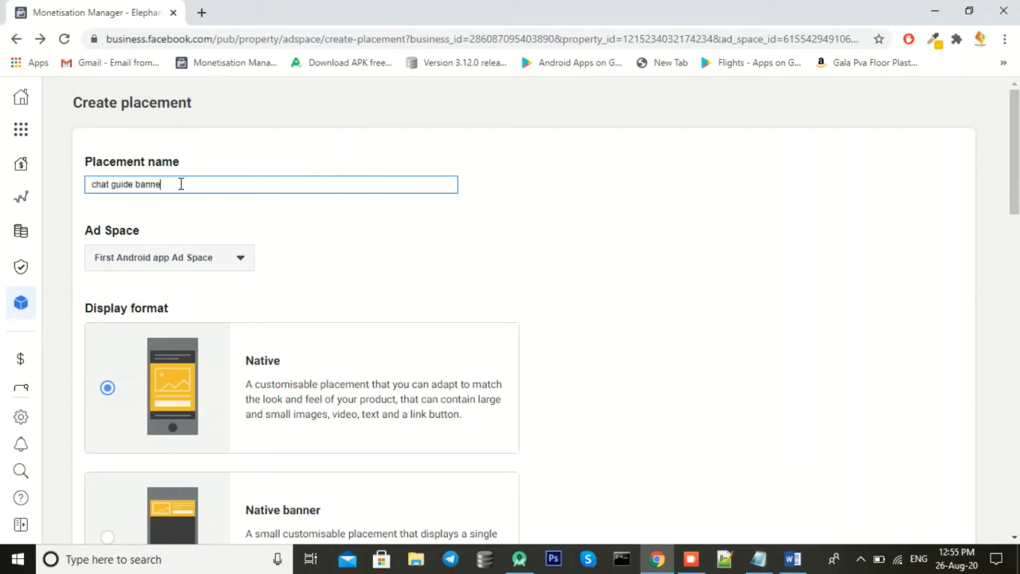
scroll(255, 294, "down", 5)
scroll(255, 299, "up", 1)
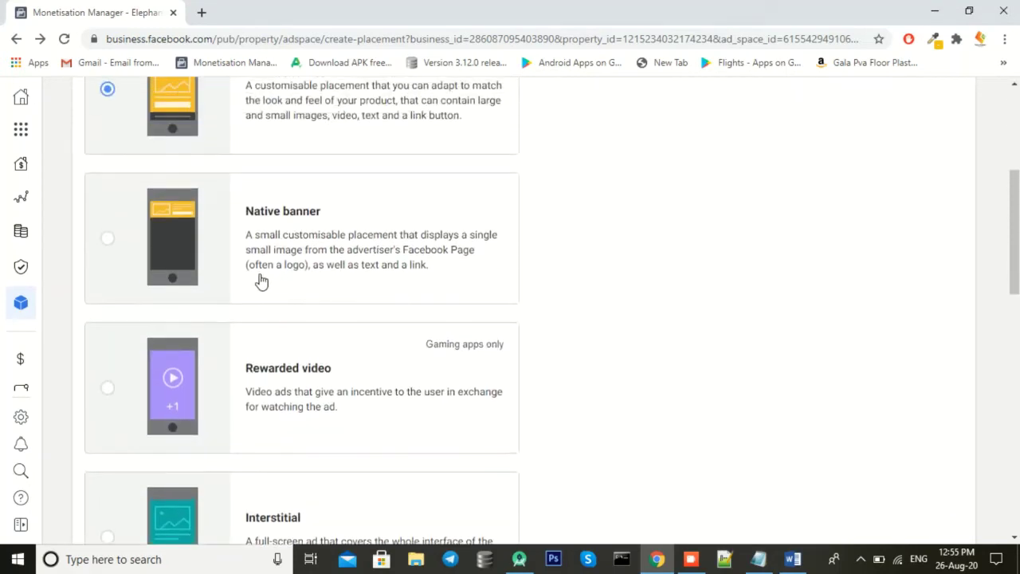
scroll(276, 333, "down", 3)
scroll(277, 333, "down", 2)
left_click(263, 339)
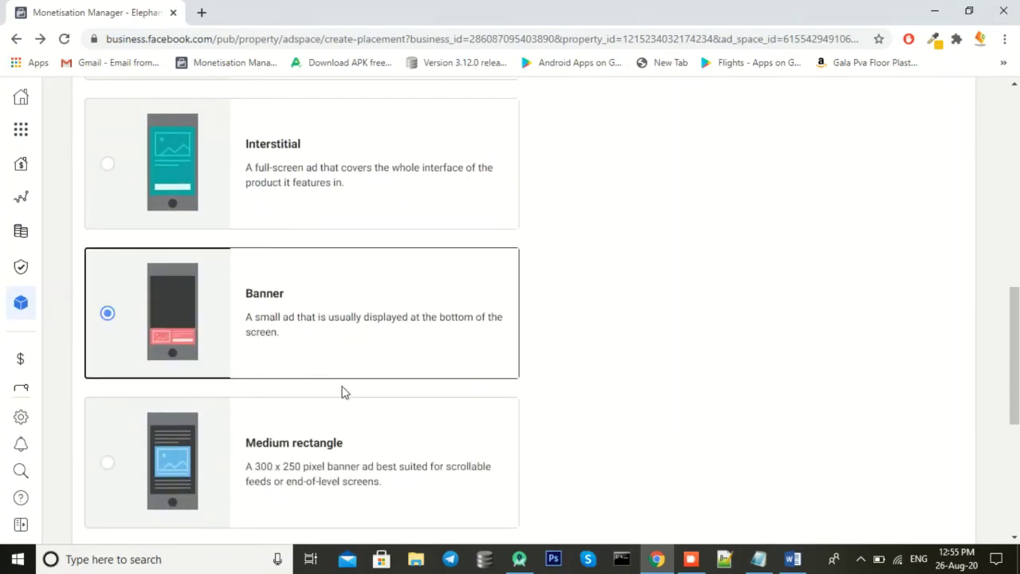
scroll(431, 417, "up", 6)
scroll(223, 406, "down", 8)
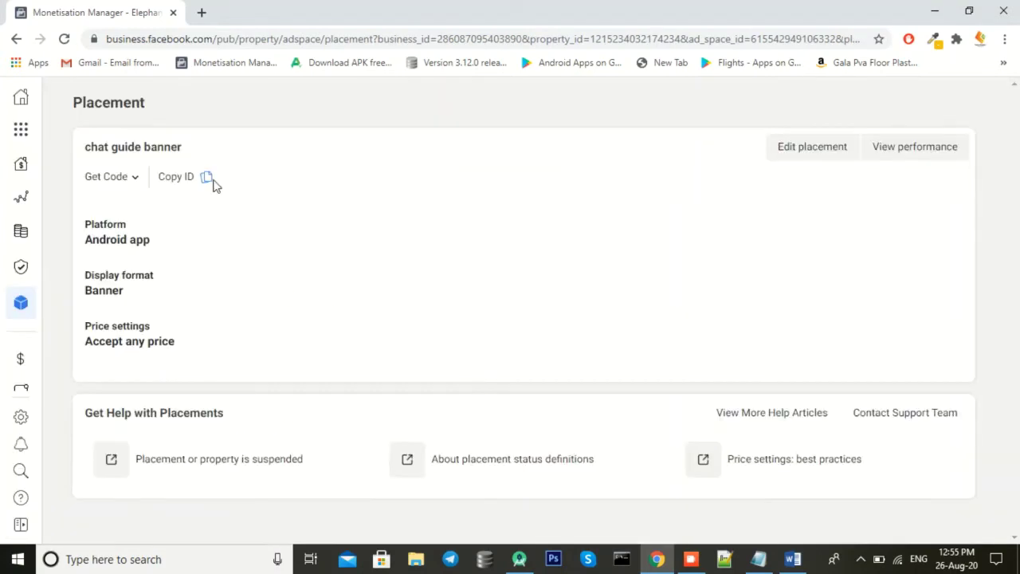
left_click(207, 177)
Step: Paste the banner placement ID into the AdView placementId quotes on line 135
key("alt+Tab")
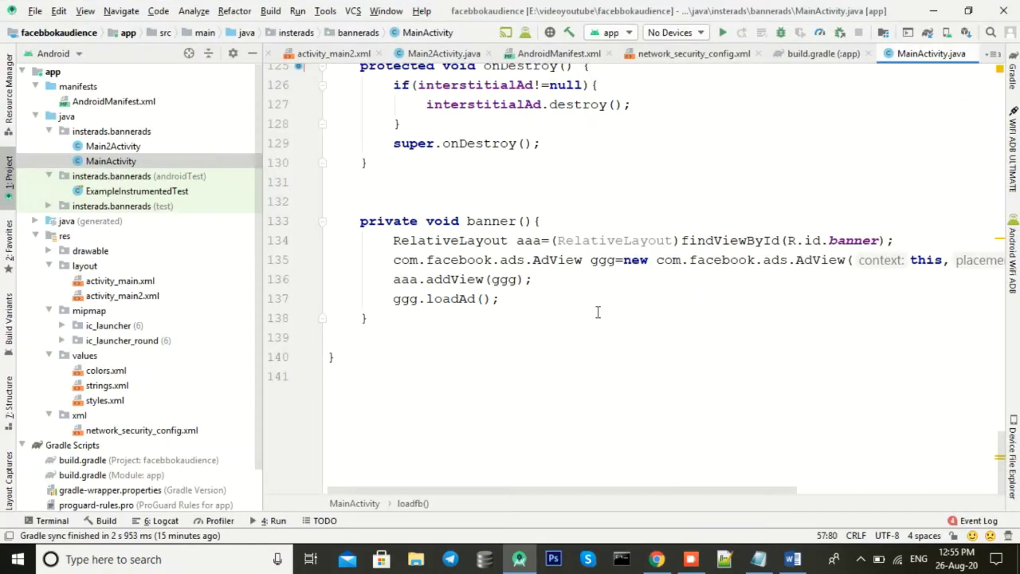
left_click_drag(737, 490, 988, 488)
left_click(761, 260)
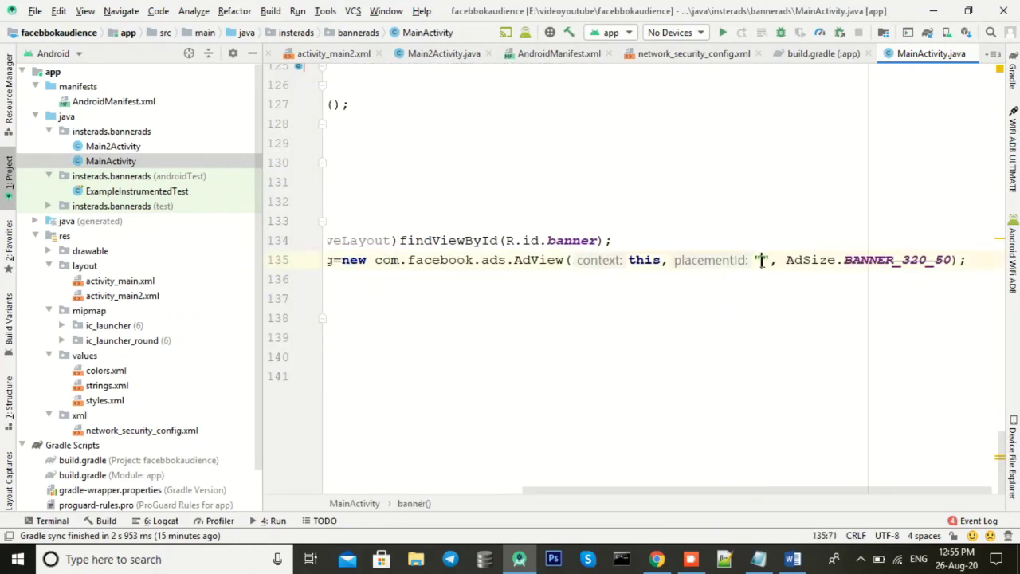
key("ctrl+v")
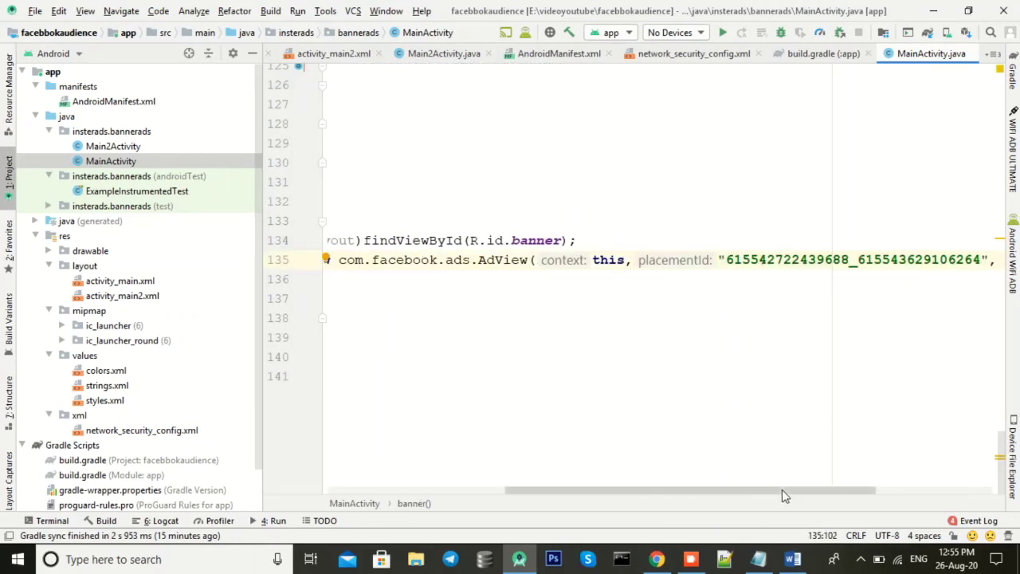
left_click_drag(762, 490, 583, 490)
scroll(847, 356, "up", 20)
scroll(833, 423, "up", 3)
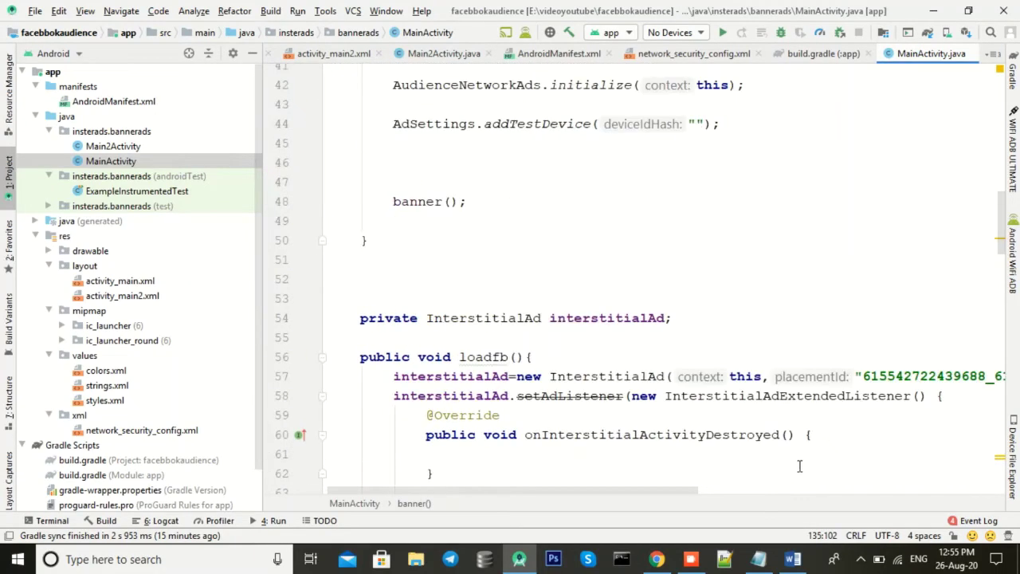
left_click_drag(653, 490, 782, 489)
Step: Compare the interstitial and banner IDs in the code, then open the Monetisation Manager home dashboard
double_click(752, 376)
scroll(770, 417, "down", 7)
scroll(795, 429, "up", 3)
scroll(795, 429, "down", 20)
double_click(852, 261)
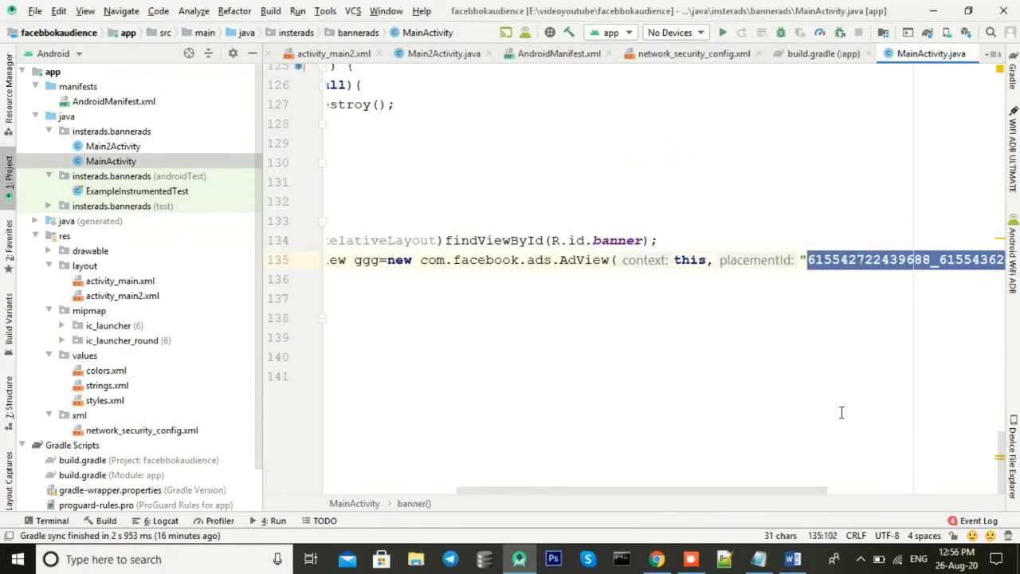
left_click_drag(804, 492, 865, 492)
left_click(694, 391)
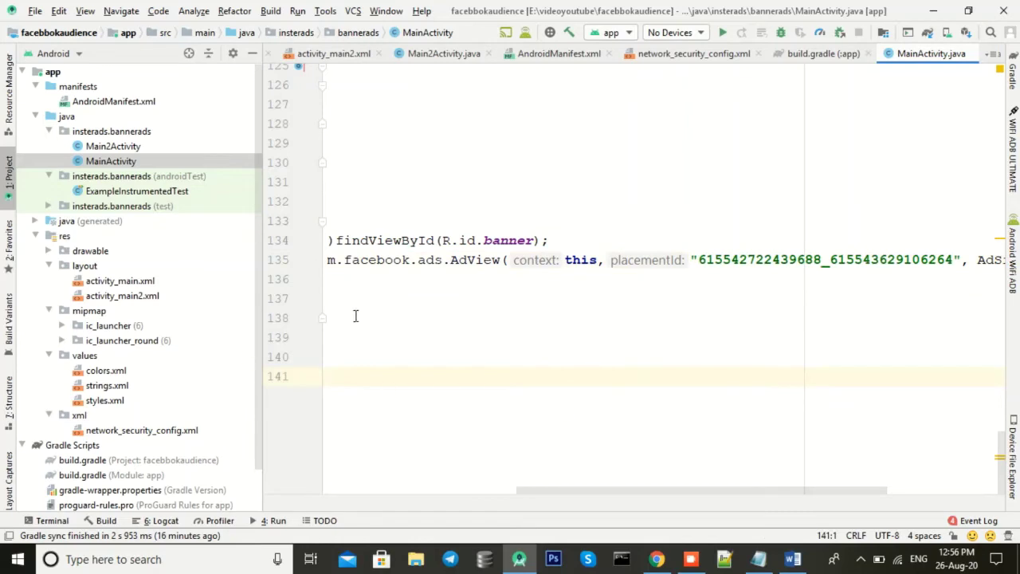
key("alt+Tab")
left_click(94, 166)
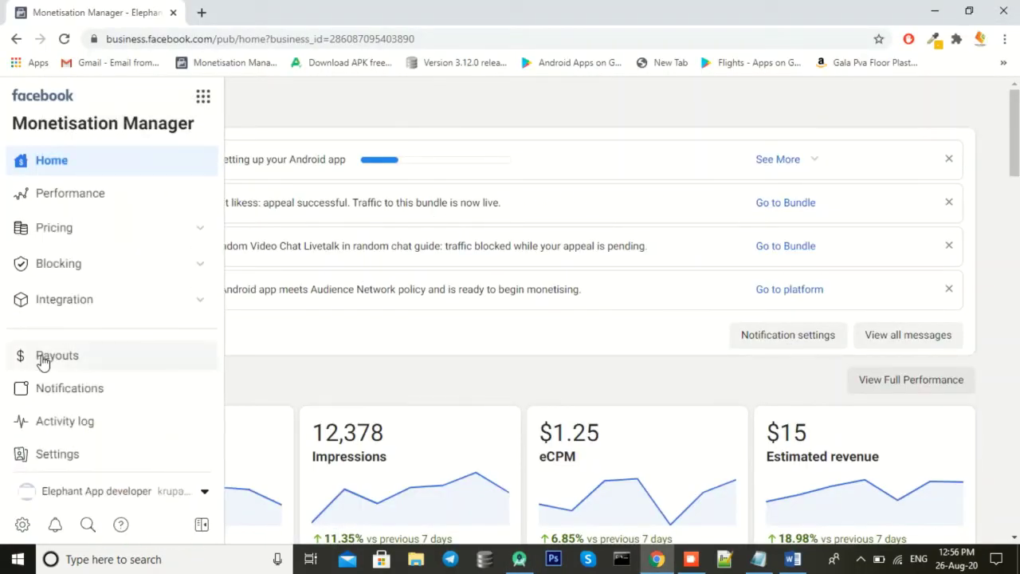
Step: Add outline item 6, 'now i will test facebook ads', below item 5 in Notepad
key("alt+Tab")
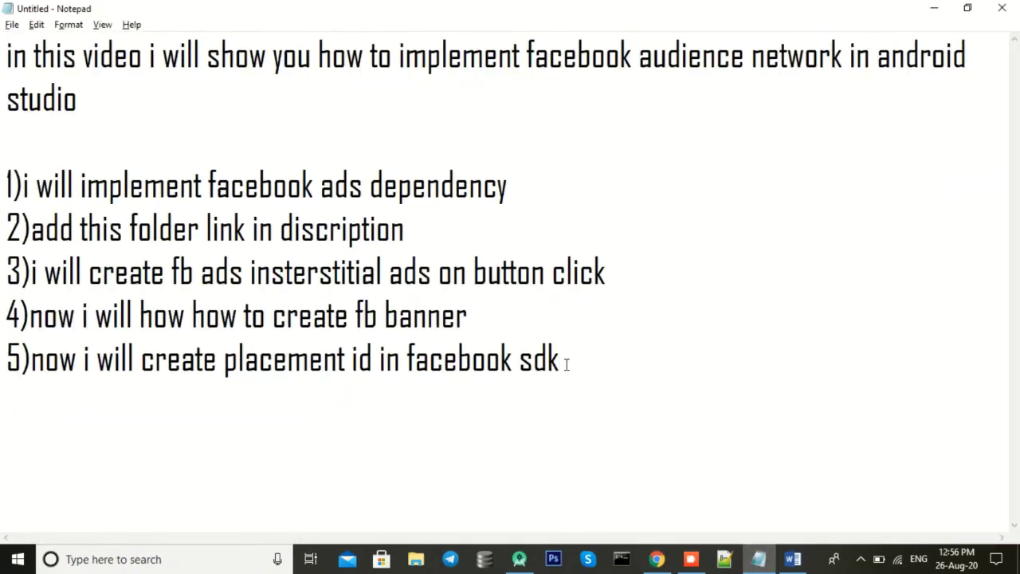
type("6)now i w")
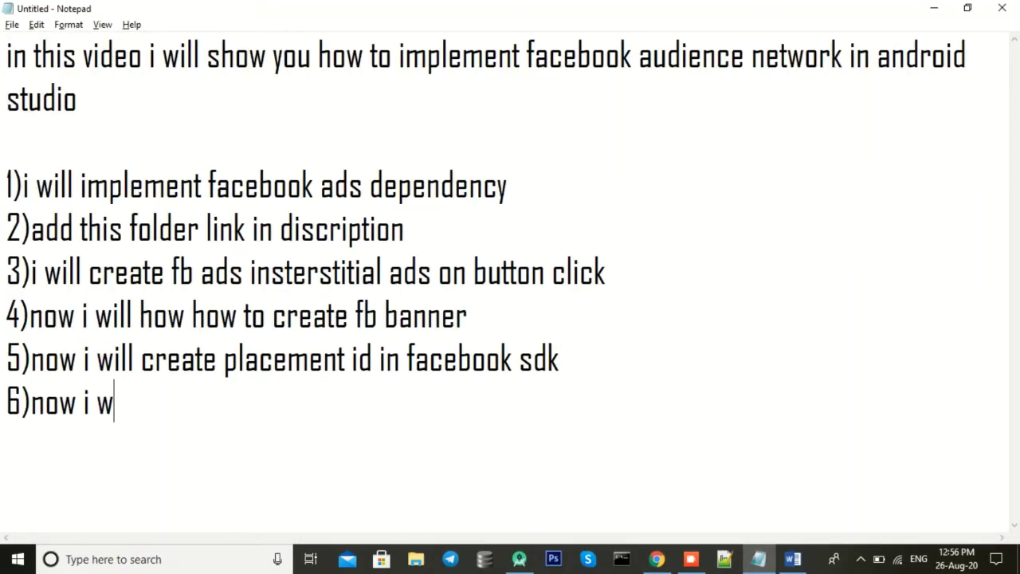
type("ill test ")
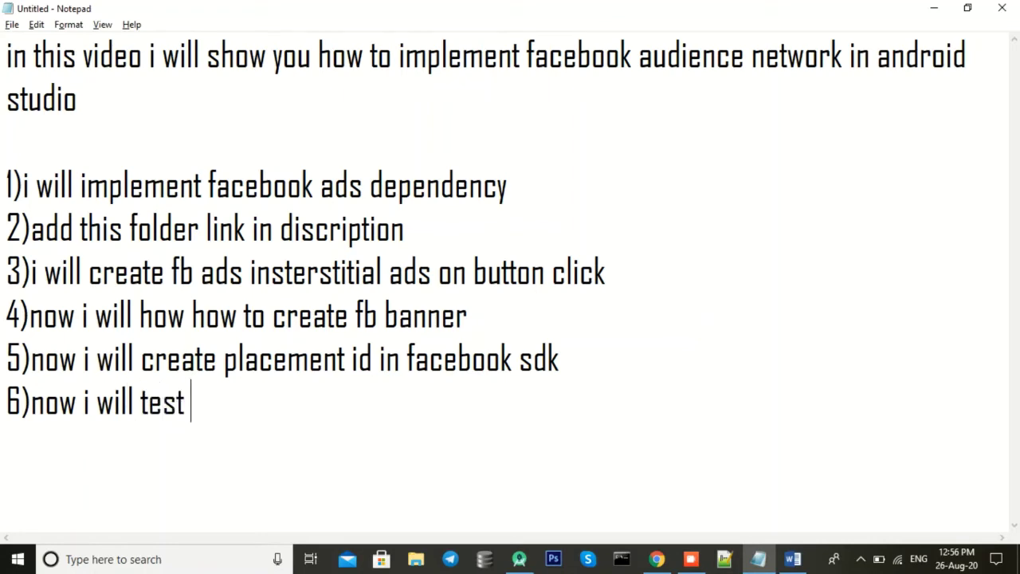
type("facebook ads")
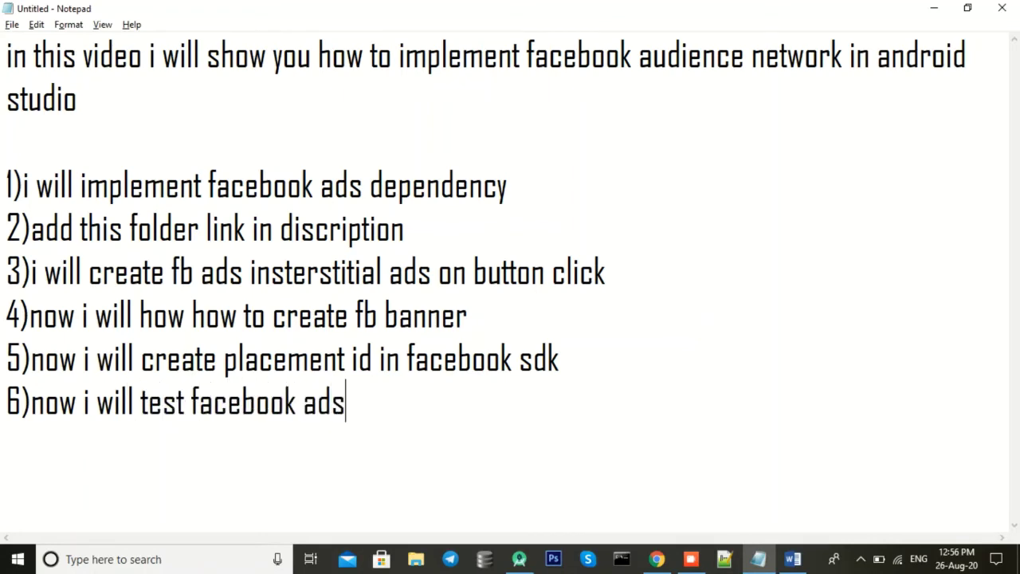
key("alt+Tab")
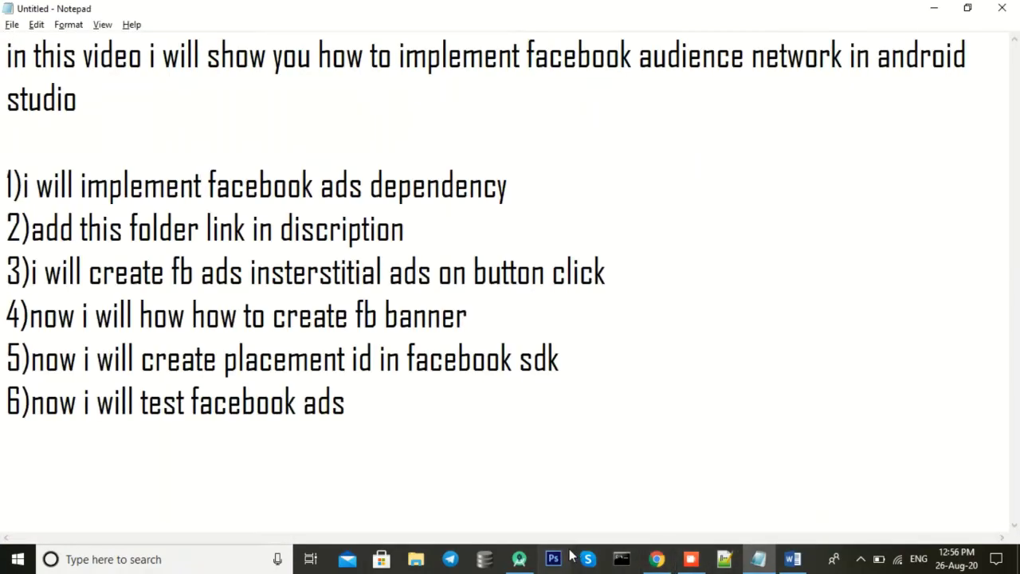
Step: Run Build > Rebuild Project and let Gradle finish with the Redmi Note 5 Pro connected
left_click(519, 559)
left_click(271, 10)
left_click(334, 237)
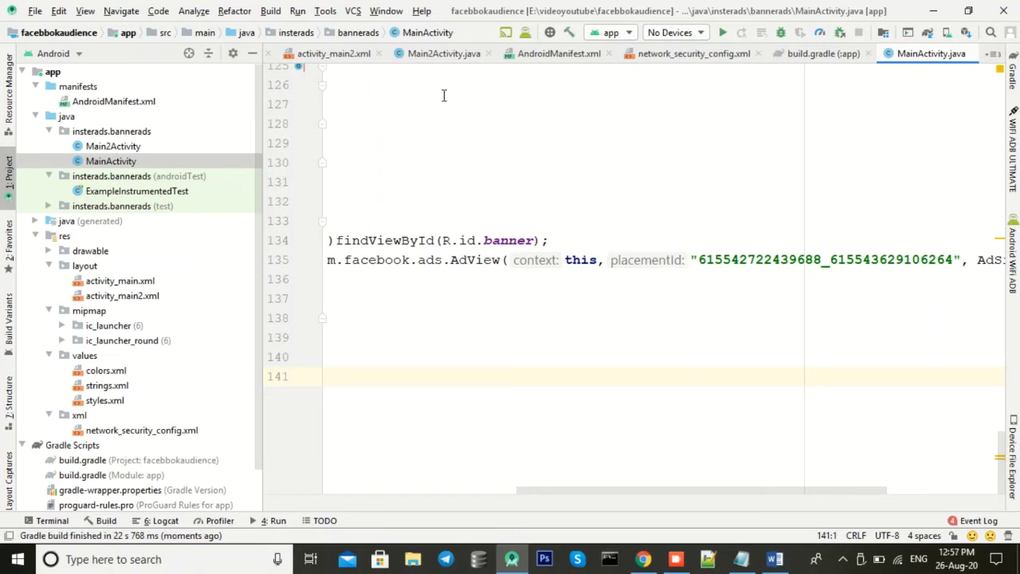
scroll(635, 493, "left", 5)
scroll(603, 257, "up", 20)
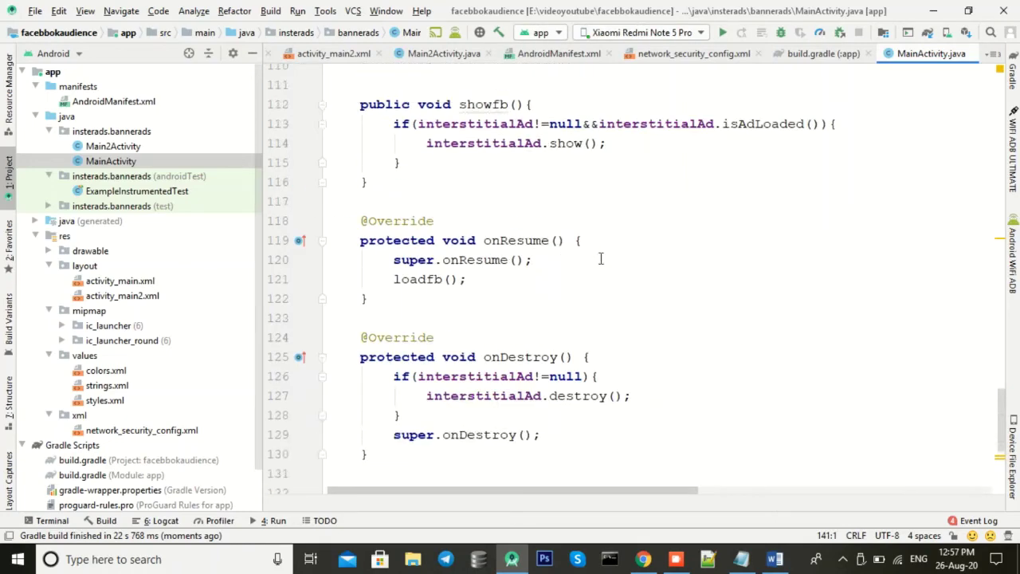
Step: Launch AnyDesk from Windows search
left_click(248, 549)
type("an")
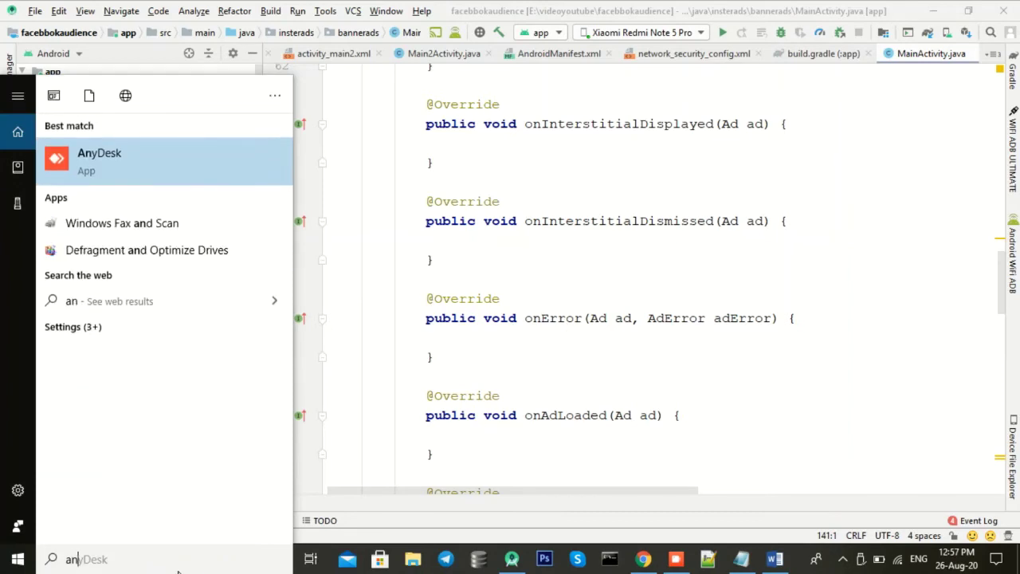
left_click(124, 167)
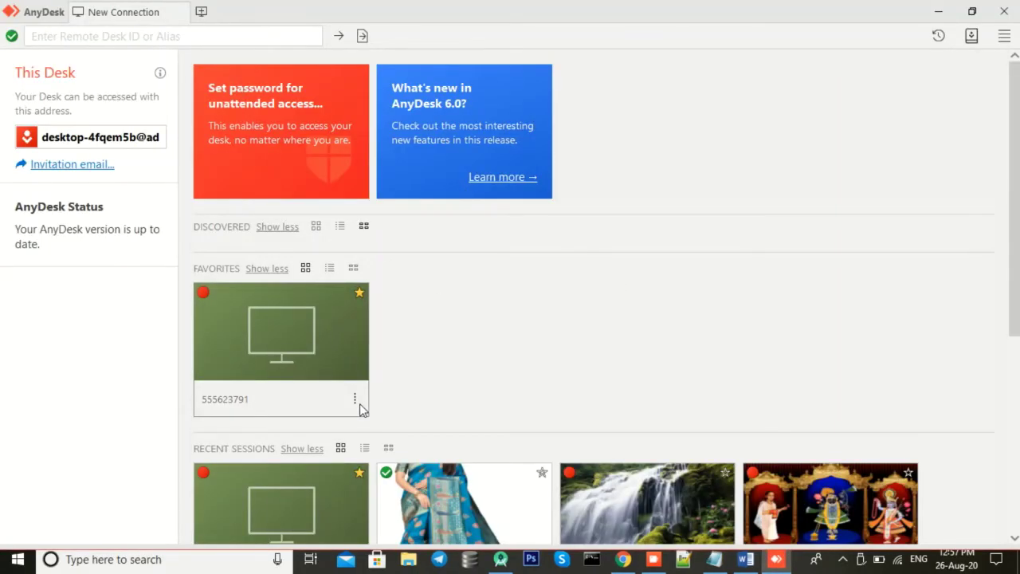
Step: Load the saved favourite desk into AnyDesk's address field, then minimise AnyDesk
left_click(349, 401)
left_click(355, 399)
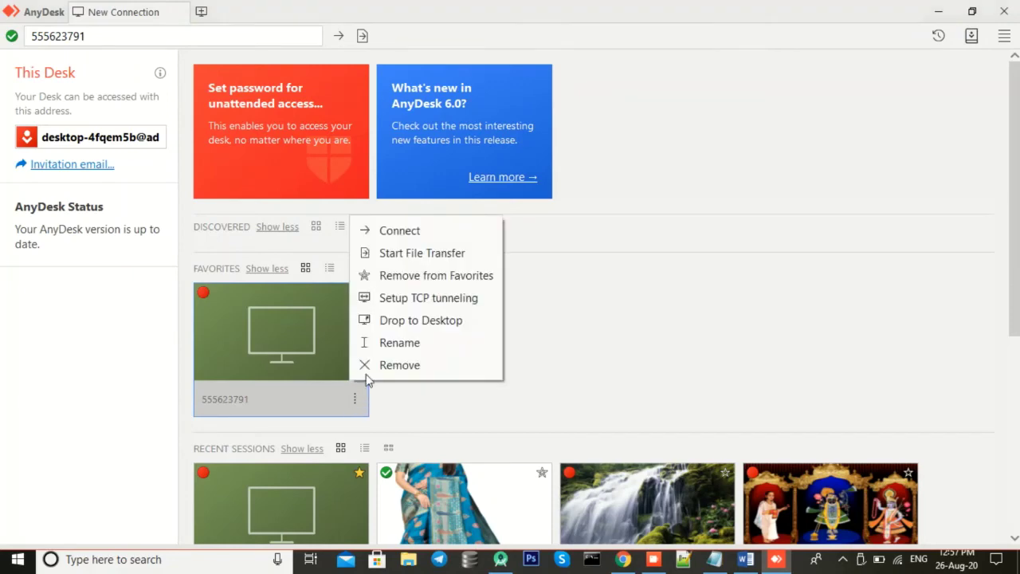
left_click(604, 270)
left_click(938, 11)
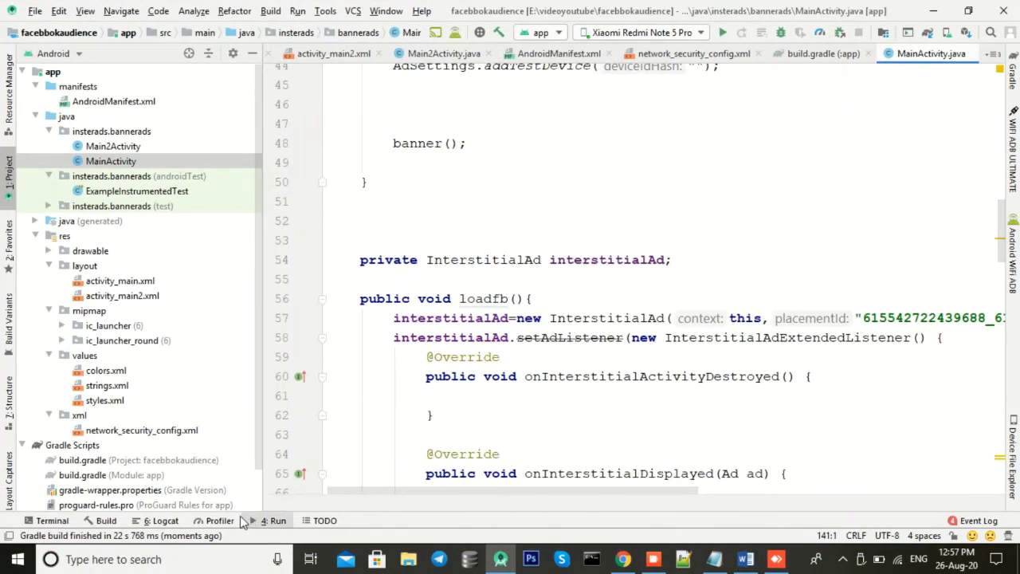
Step: Clear the Logcat output and set the log level to Verbose
left_click(169, 521)
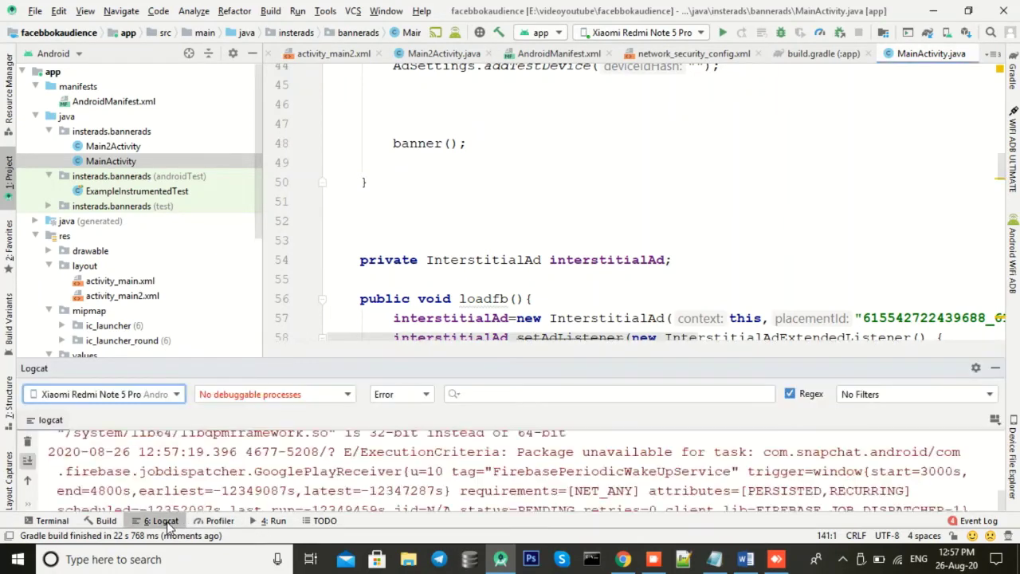
left_click(27, 442)
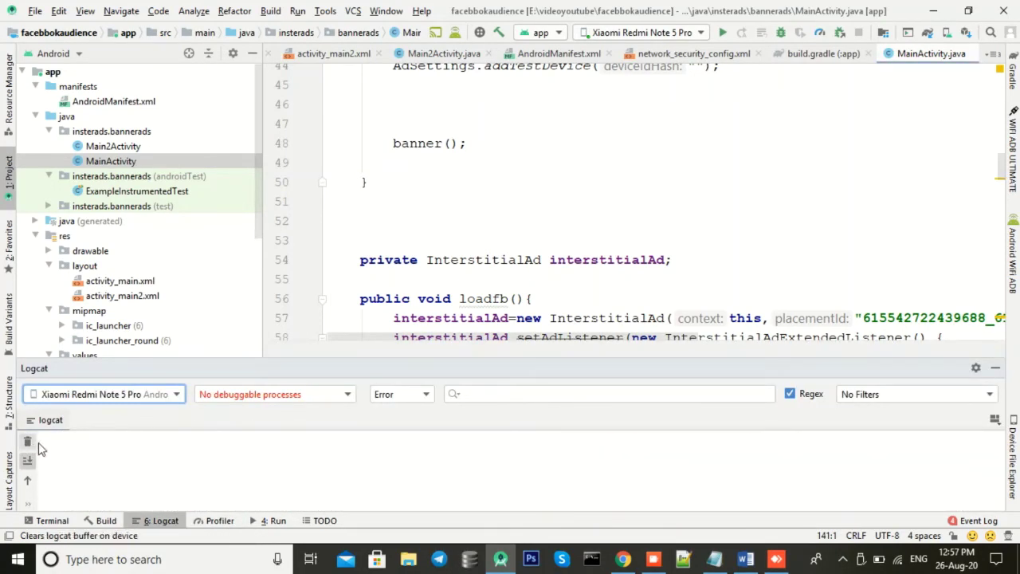
left_click(403, 396)
left_click(390, 414)
Step: Filter Logcat by 'add' and allow Android Studio through the firewall
left_click(473, 393)
type("a")
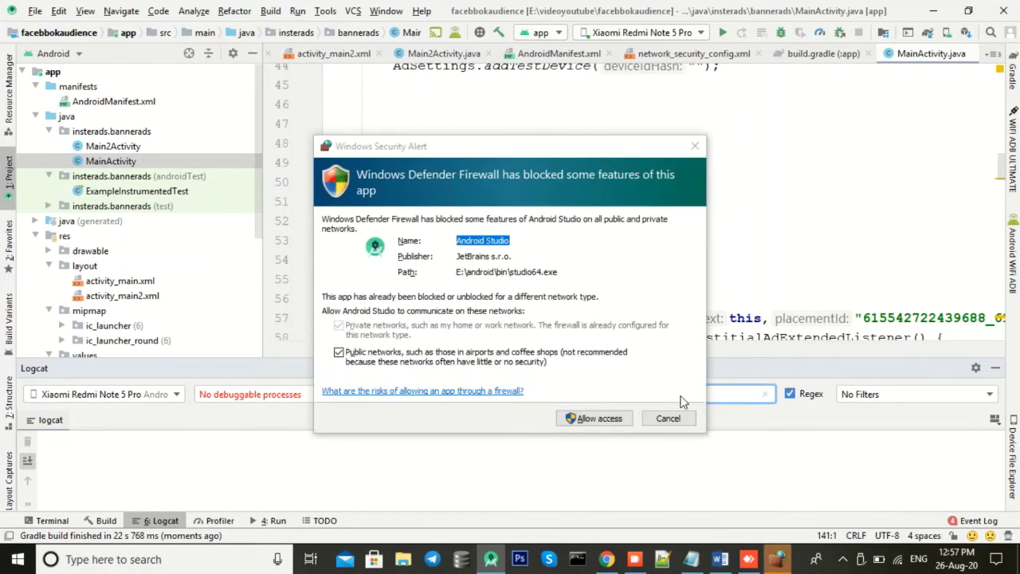
left_click(596, 420)
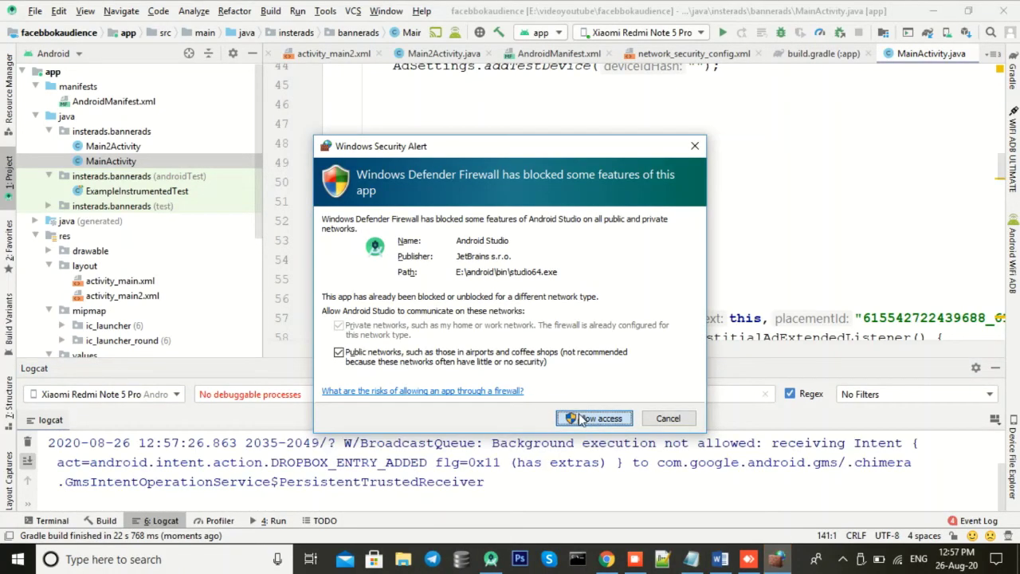
left_click(590, 419)
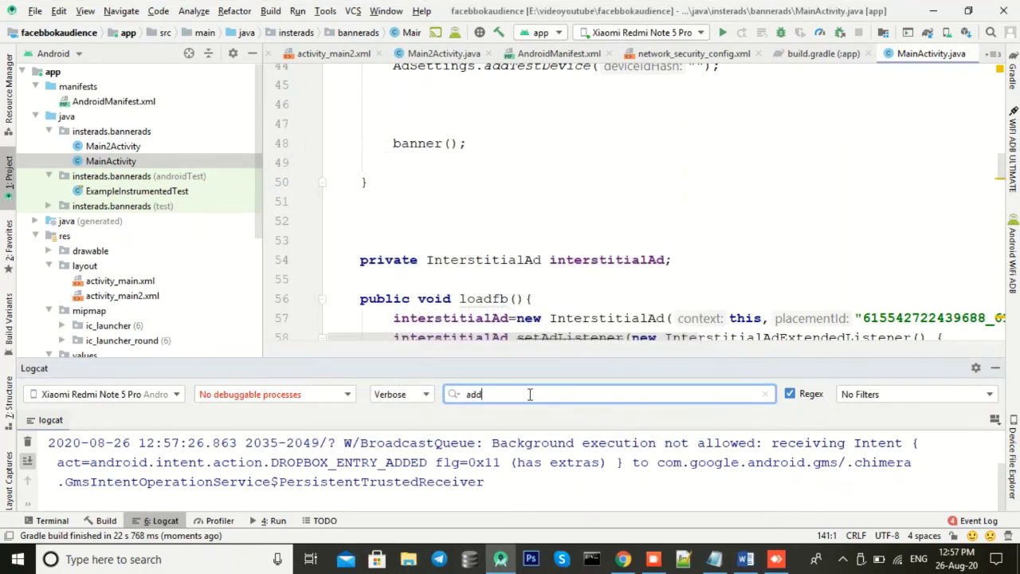
type("t")
key("BackSpace")
key("BackSpace")
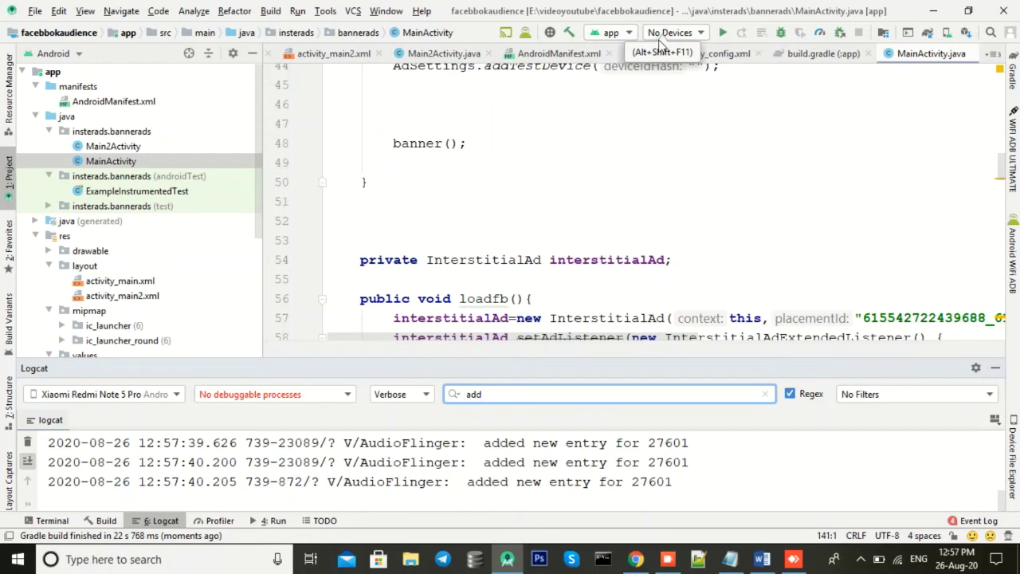
Step: Run the app on the Xiaomi Redmi Note 5 Pro and check the Logcat output
left_click(671, 32)
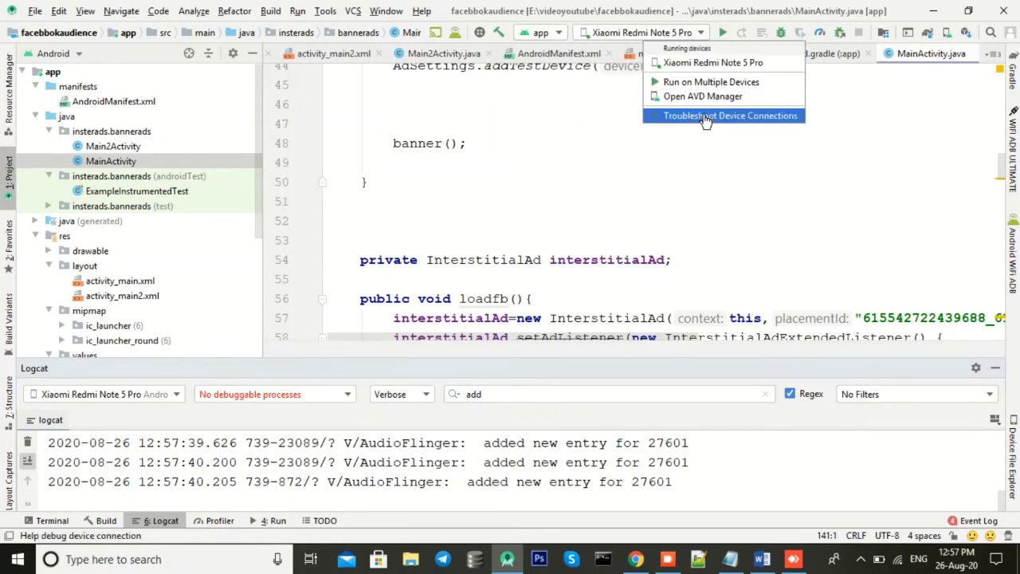
left_click(689, 63)
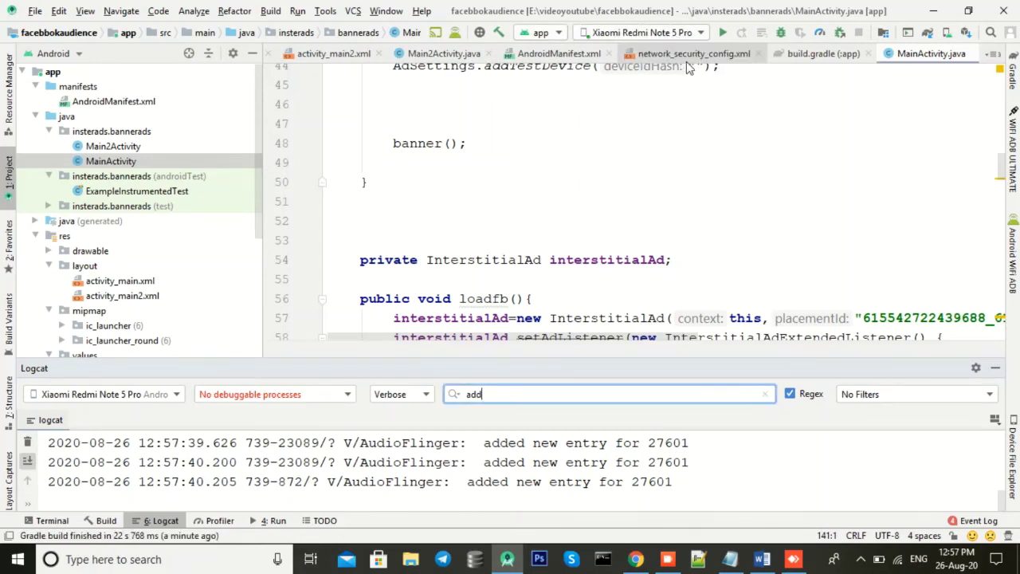
left_click(722, 32)
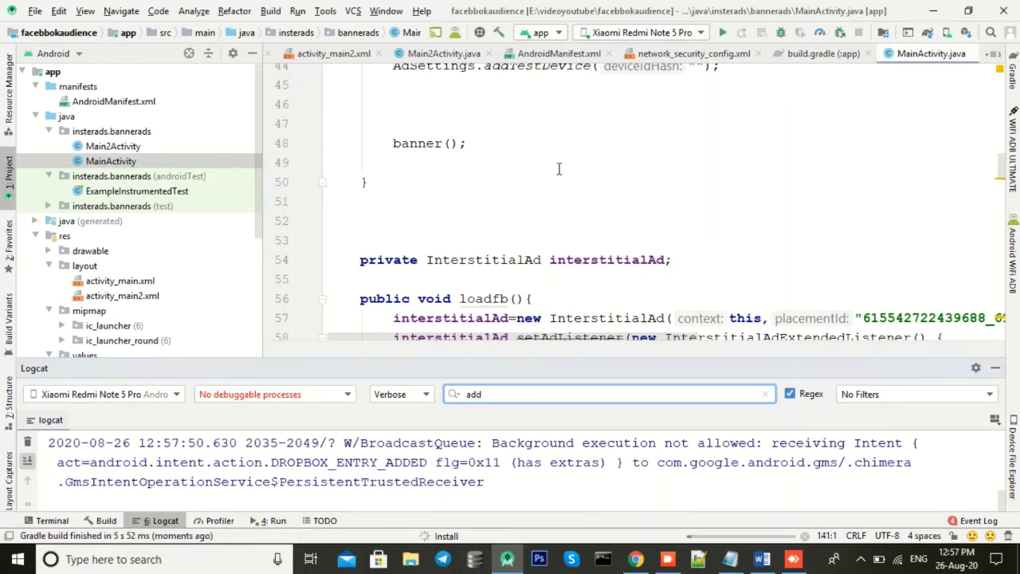
scroll(565, 220, "up", 6)
scroll(590, 239, "up", 4)
scroll(577, 233, "down", 6)
scroll(654, 299, "down", 1)
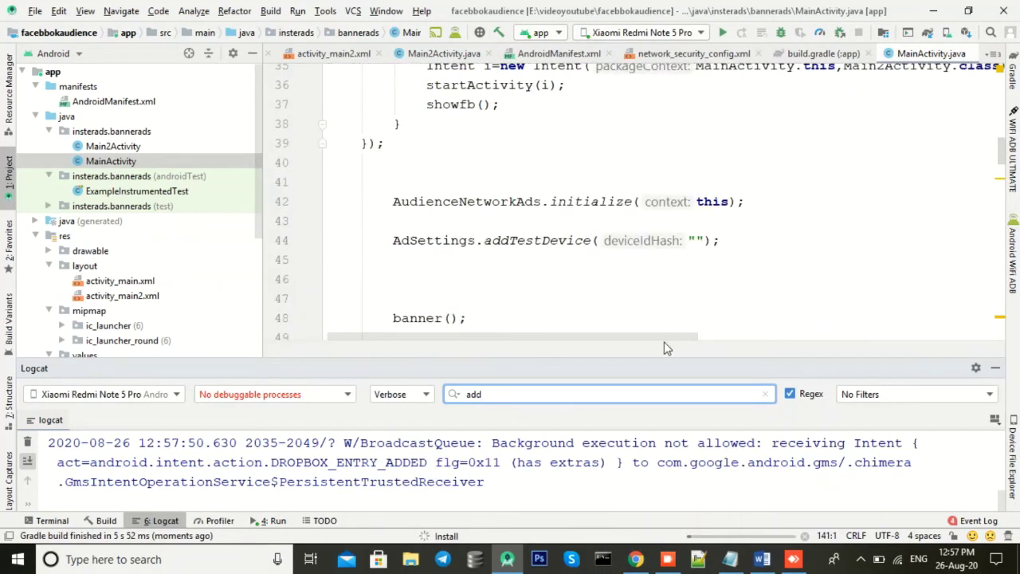
scroll(681, 339, "right", 3)
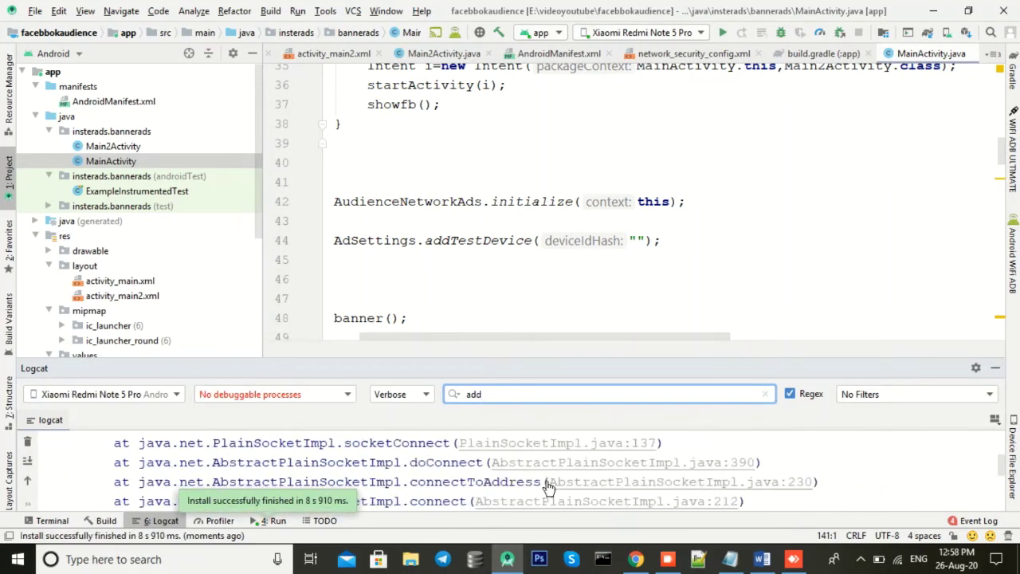
scroll(593, 468, "up", 3)
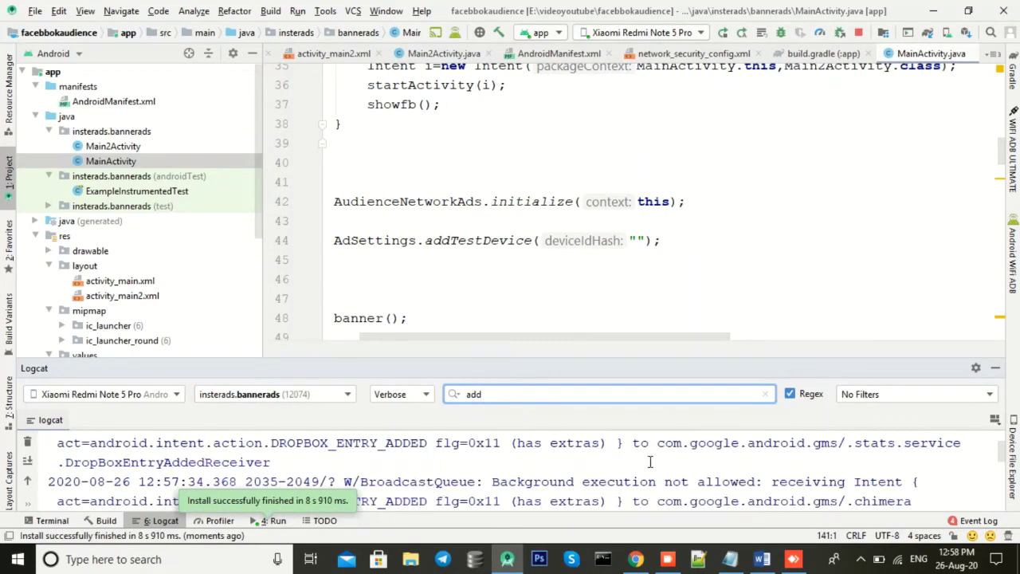
Step: Copy the hashed device ID from Logcat into AdSettings.addTestDevice on line 44
type("t")
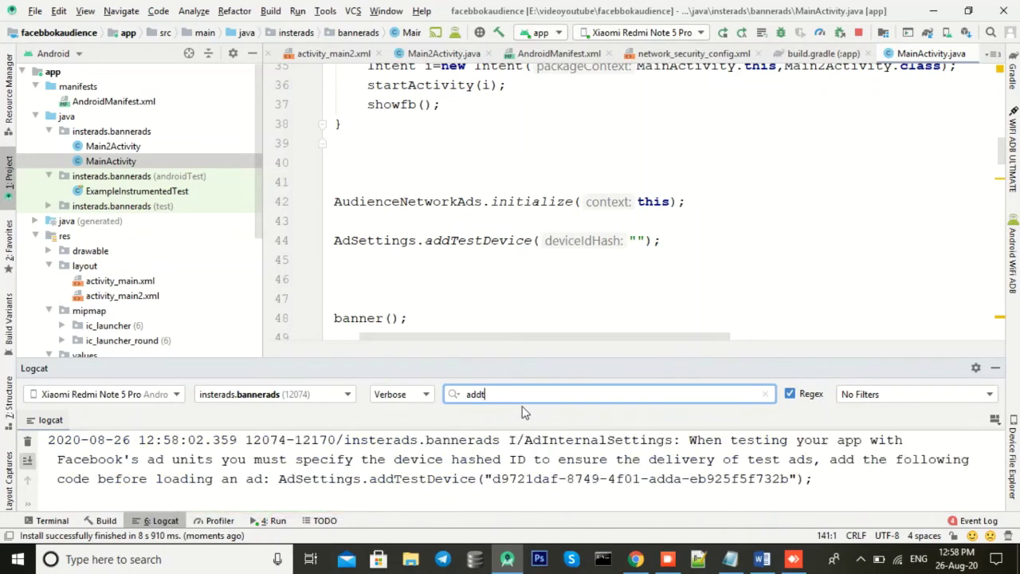
left_click_drag(493, 479, 789, 479)
key("ctrl+c")
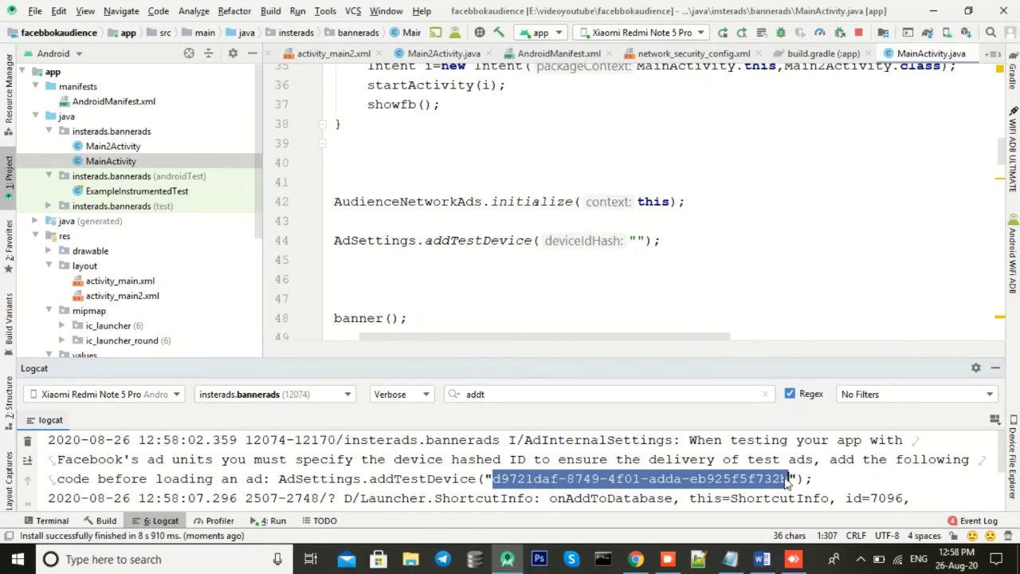
left_click(636, 240)
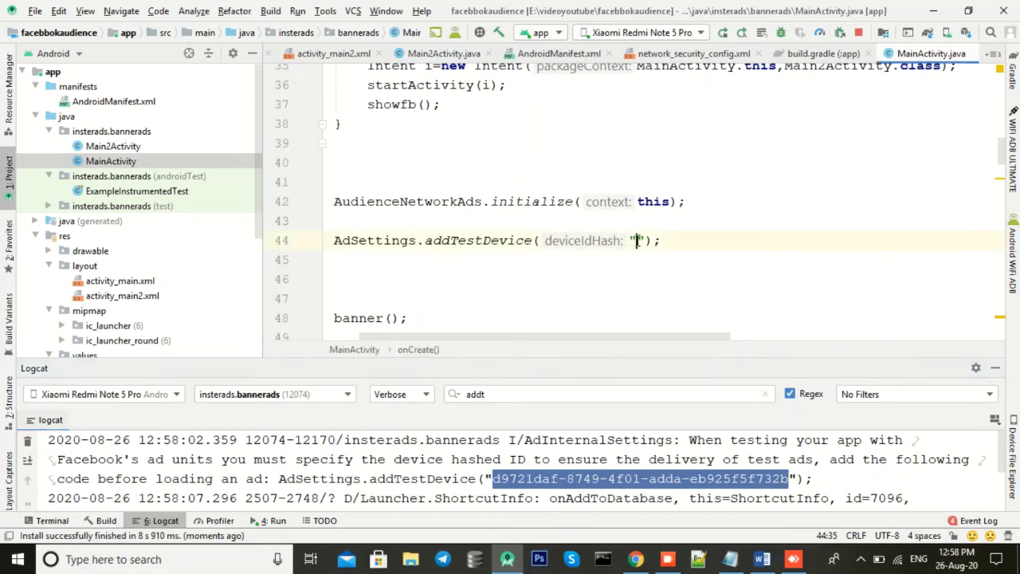
key("ctrl+v")
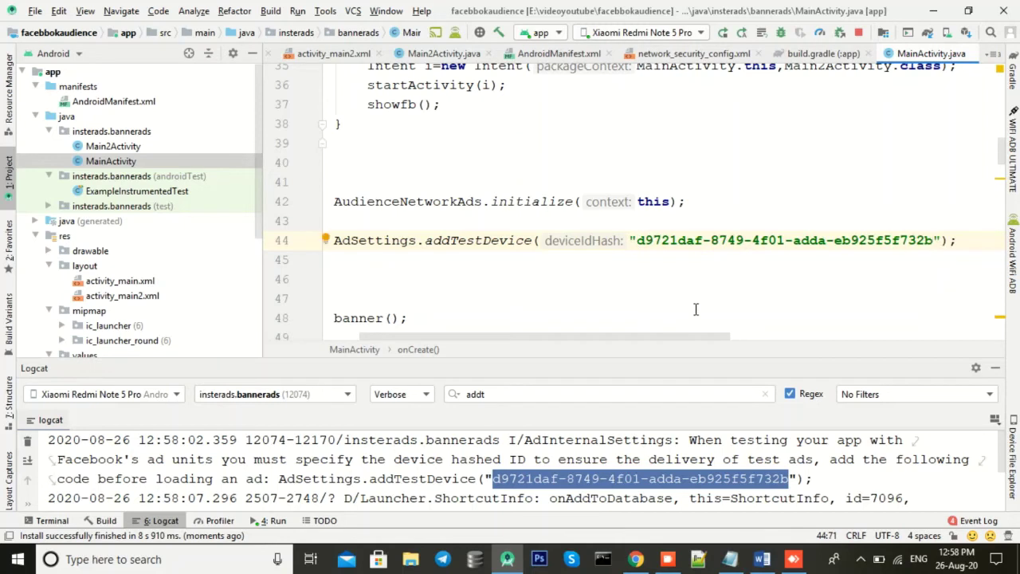
left_click_drag(638, 242, 933, 243)
key("ctrl+c")
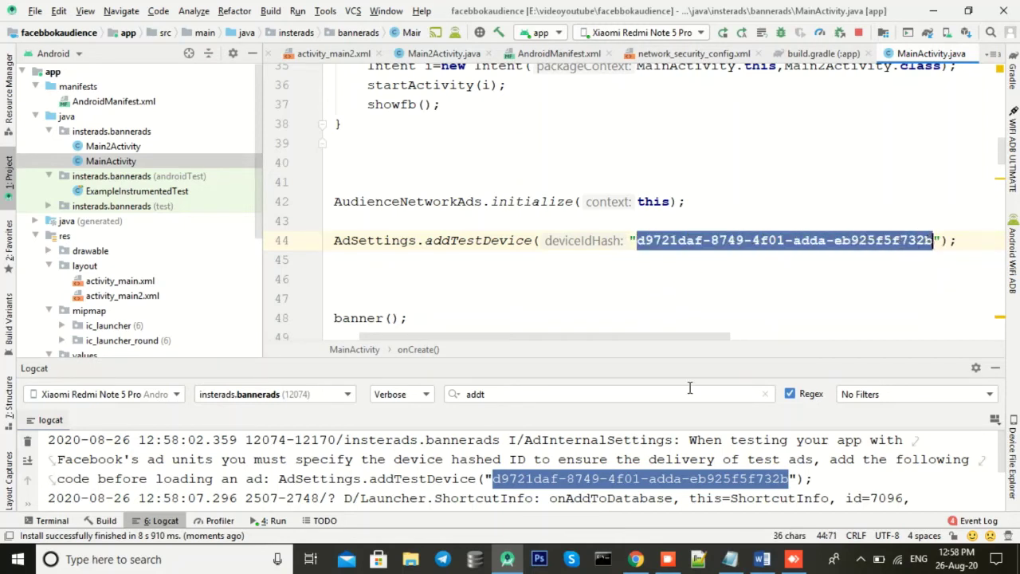
Step: Go to Integration > Testing in Monetisation Manager
left_click(635, 558)
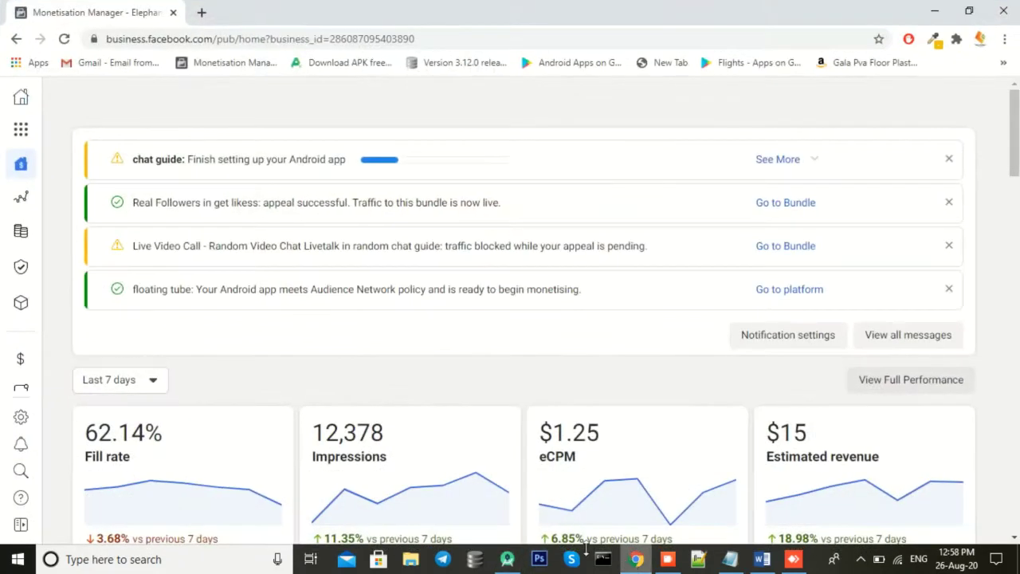
mouse_move(24, 303)
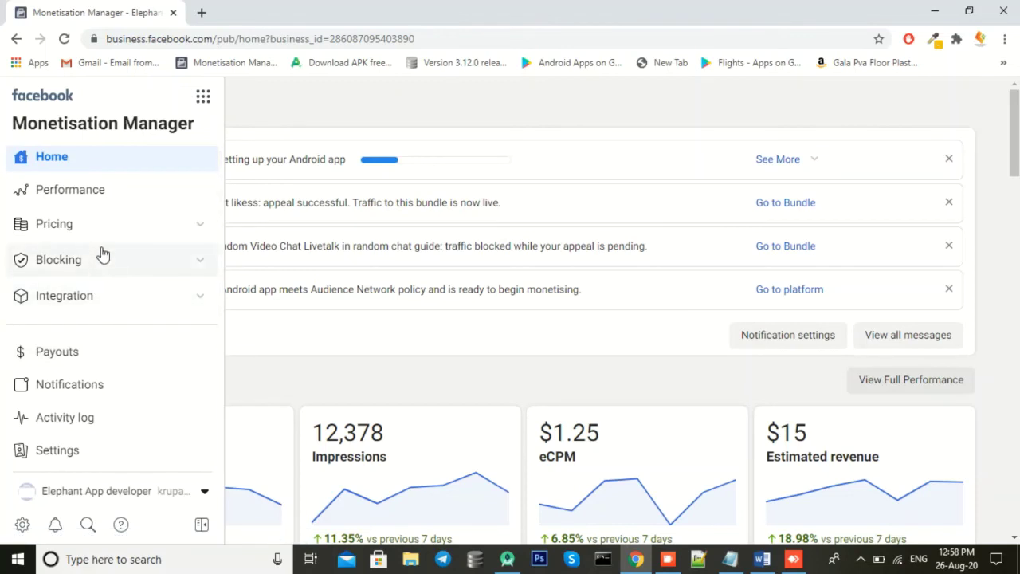
left_click(102, 296)
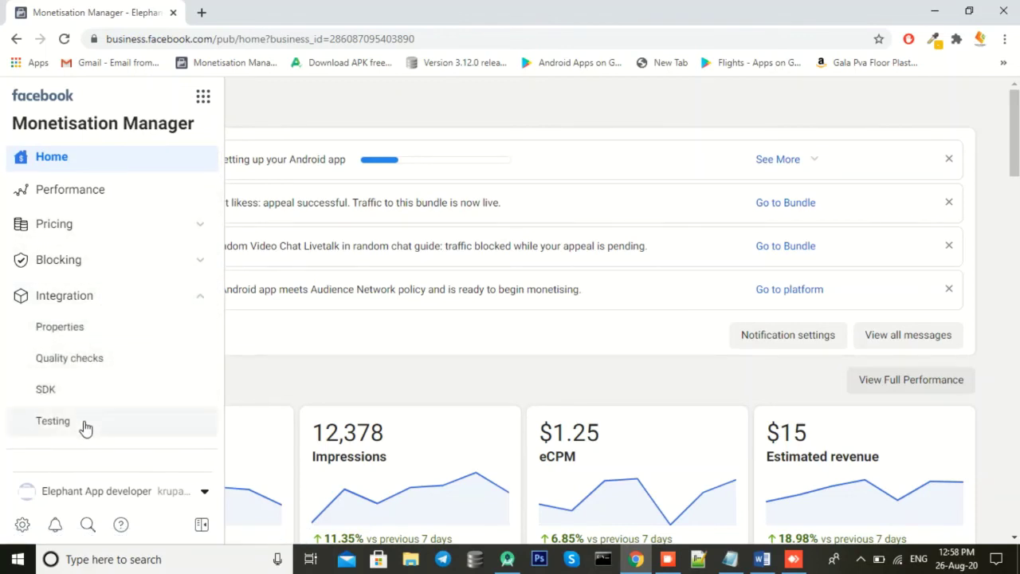
left_click(85, 423)
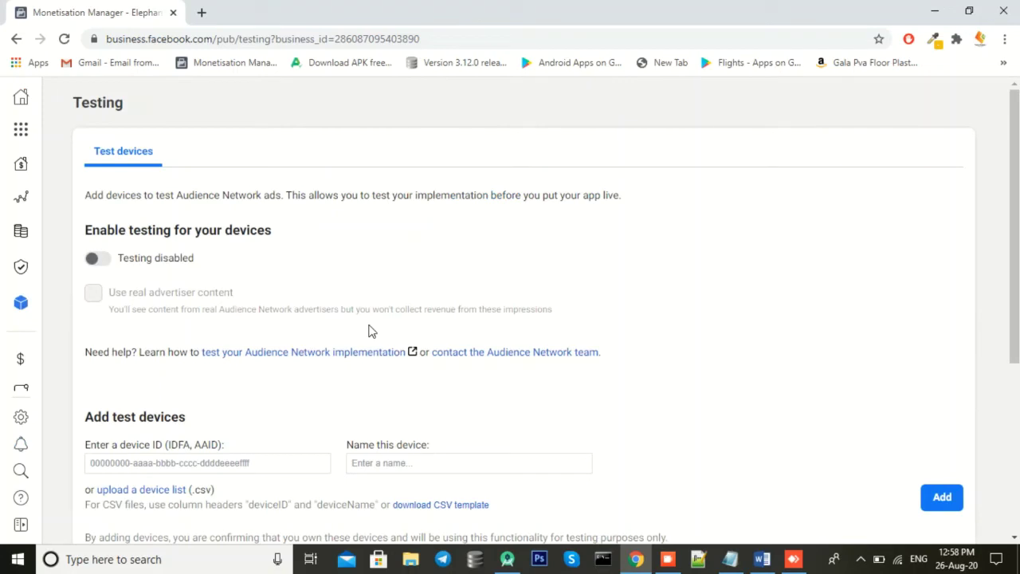
Step: Enable testing with real advertiser content and add the pasted device ID as 'redmi'
left_click(102, 258)
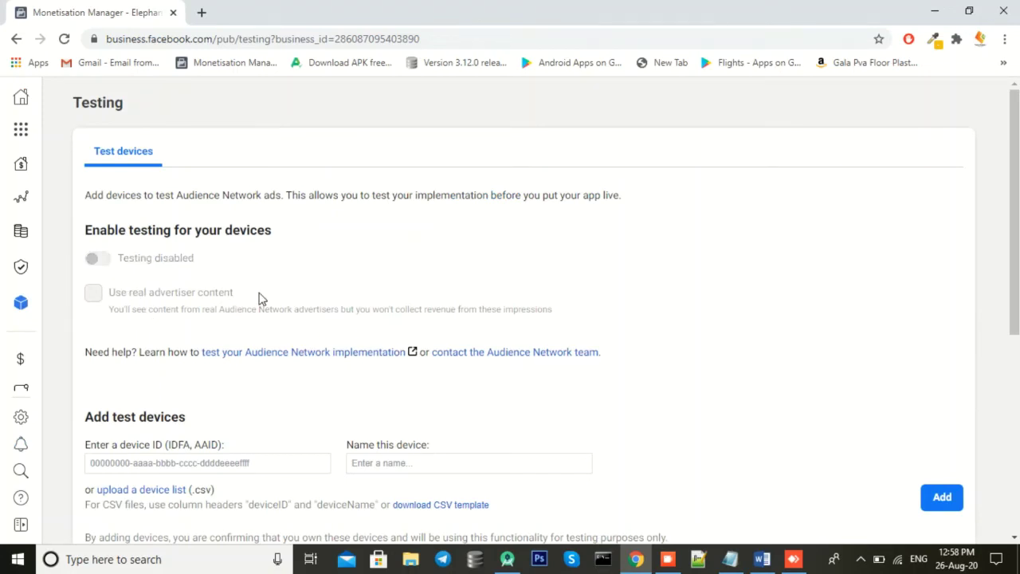
scroll(266, 301, "down", 2)
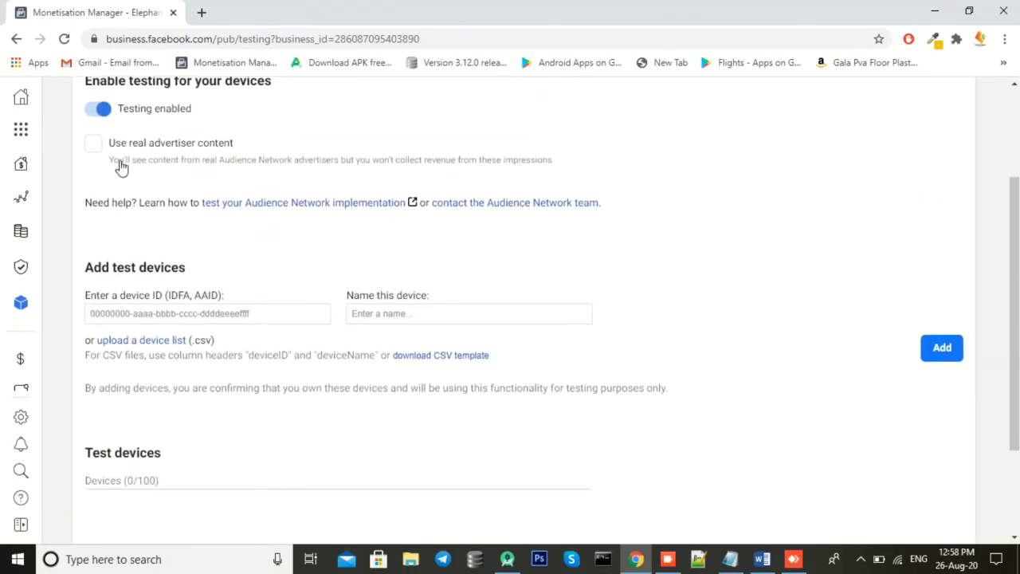
left_click(95, 146)
left_click(208, 316)
key("ctrl+v")
left_click(367, 316)
type("re")
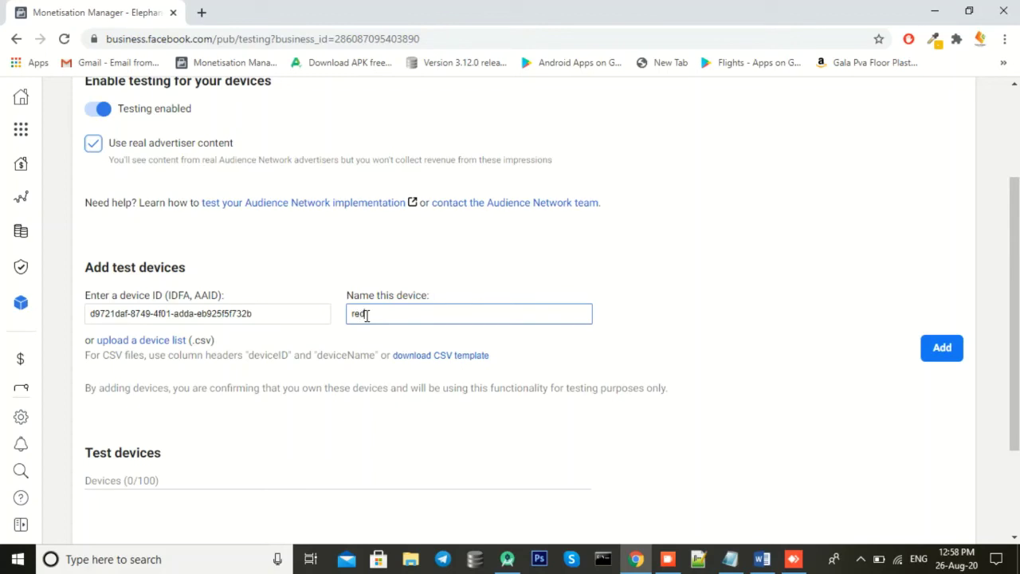
left_click(942, 348)
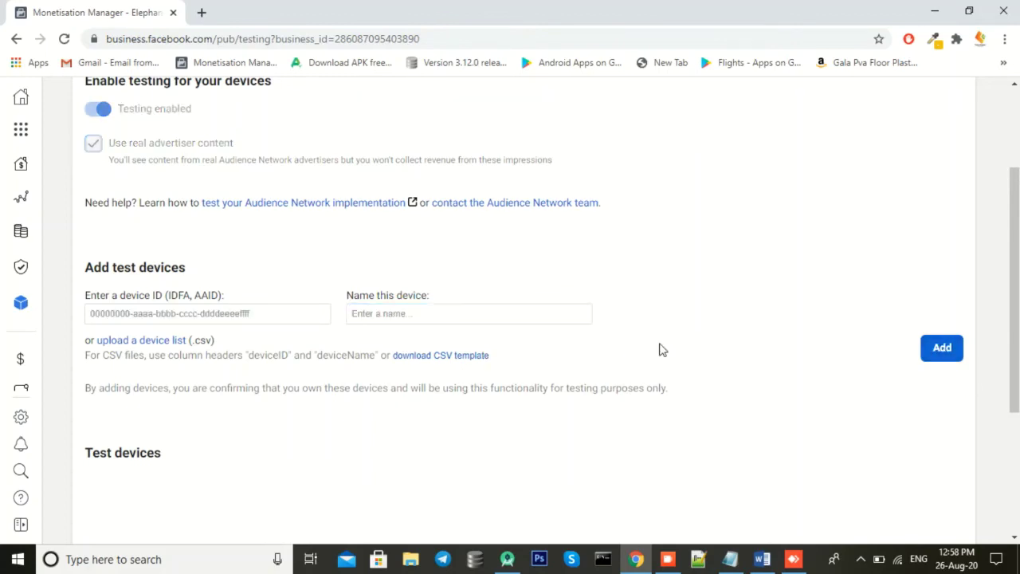
Step: Return to the Monetisation Manager home dashboard
scroll(464, 355, "down", 1)
scroll(388, 287, "up", 3)
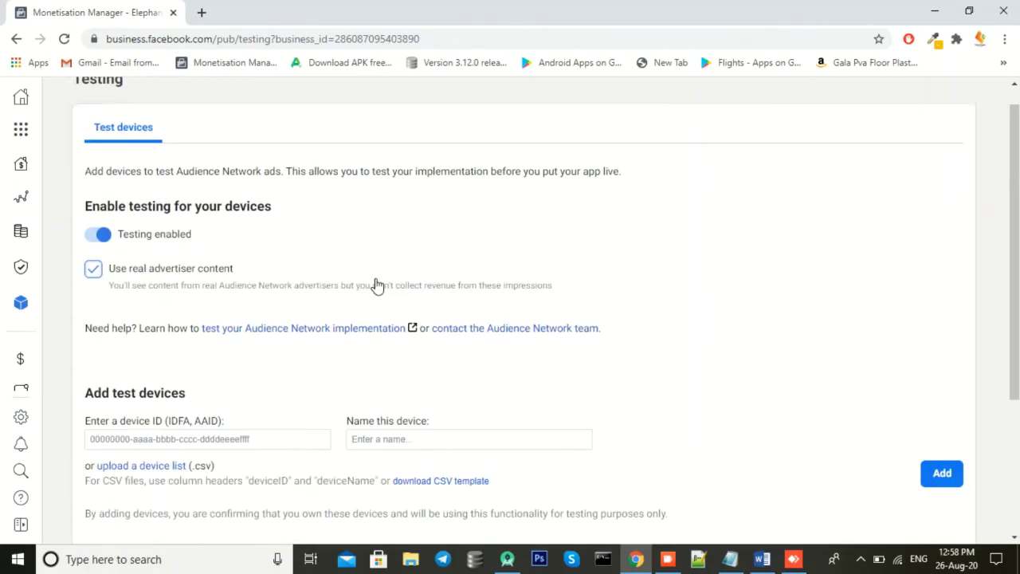
mouse_move(11, 148)
left_click(60, 164)
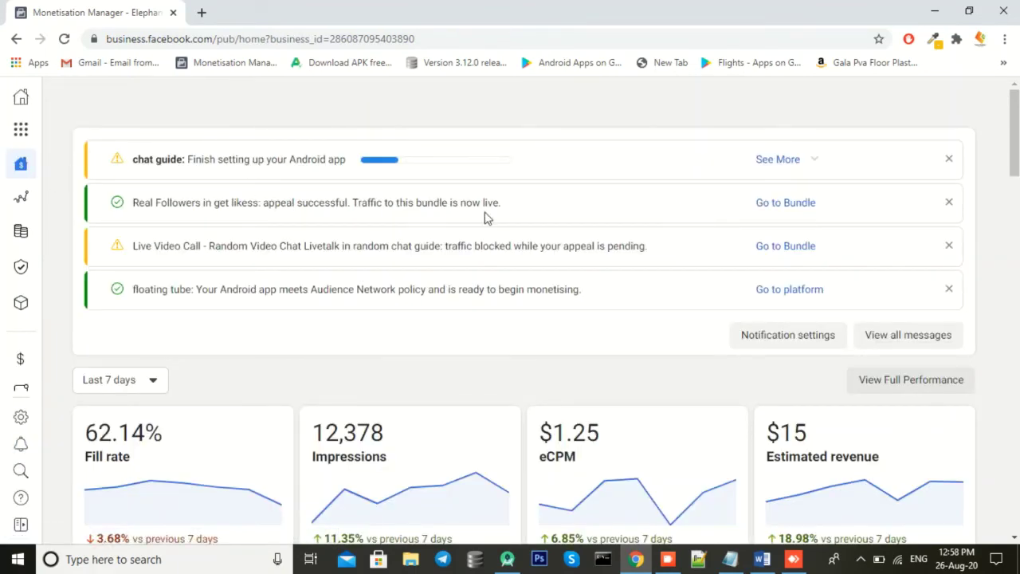
Step: Go to Business settings from the business tools menu
left_click(807, 164)
left_click(807, 165)
mouse_move(24, 148)
left_click(203, 96)
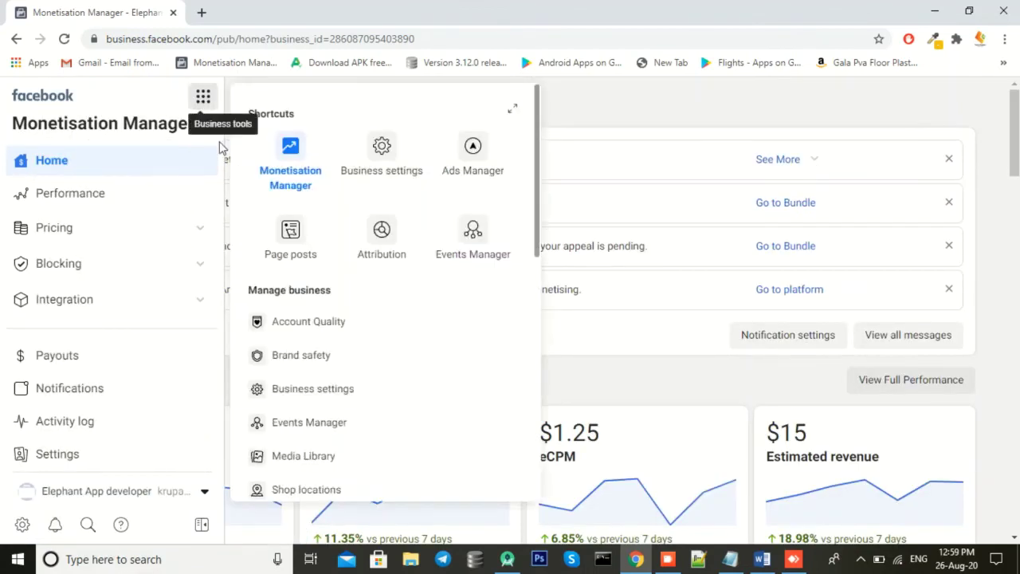
left_click(381, 151)
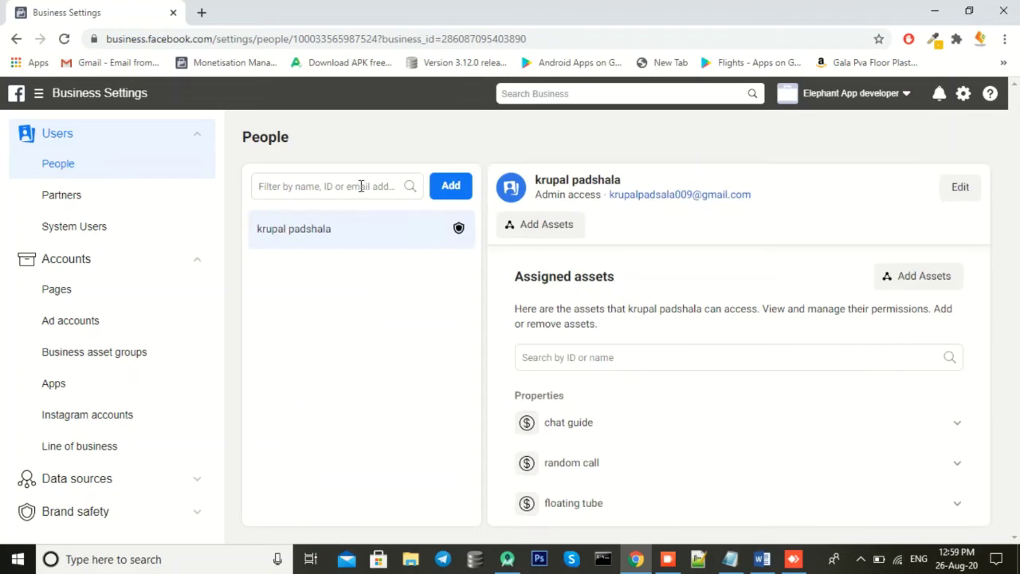
Step: Invite a person by their e-mail address, which is rejected as already invited
left_click(459, 189)
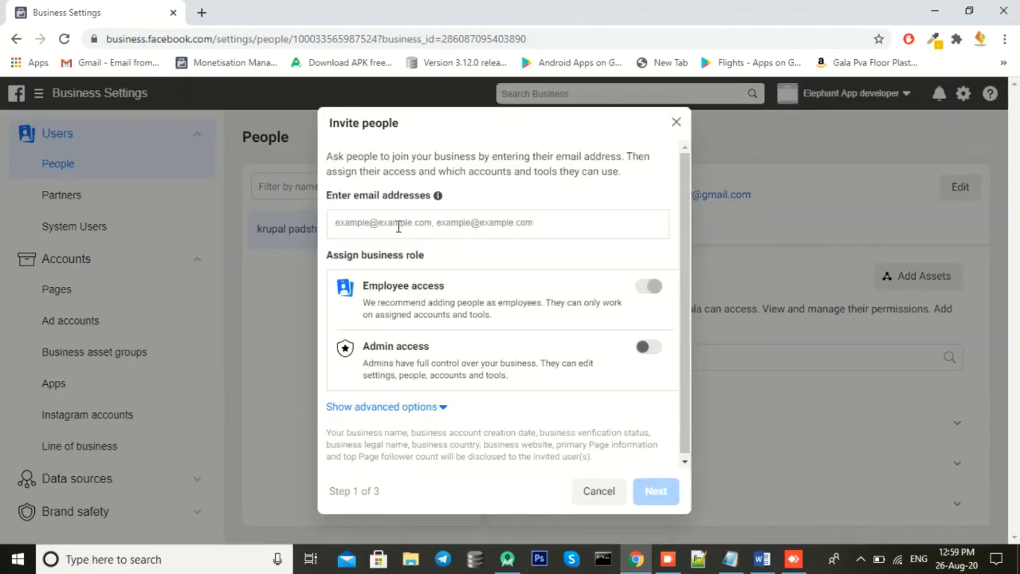
left_click(399, 225)
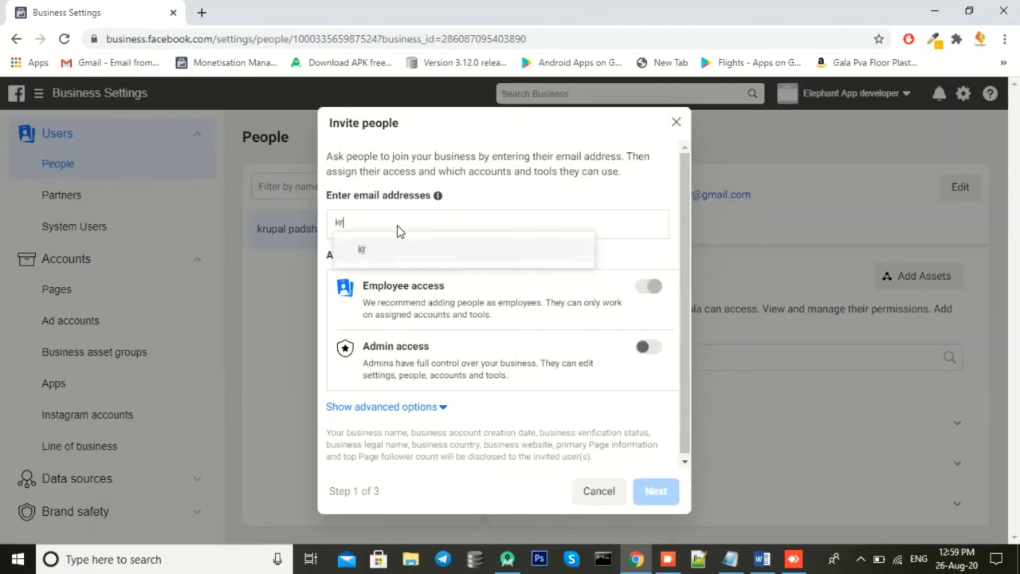
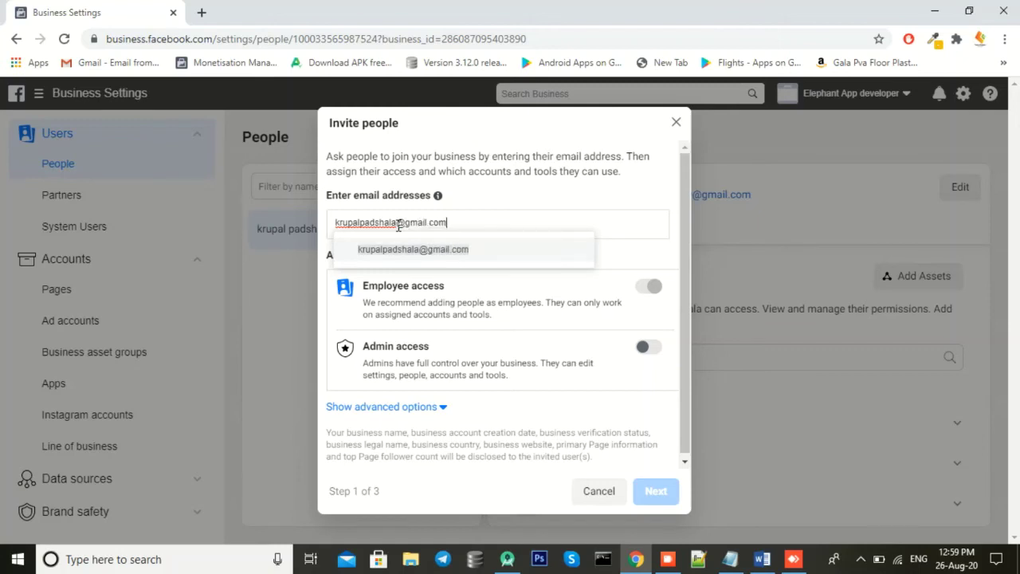
key("Return")
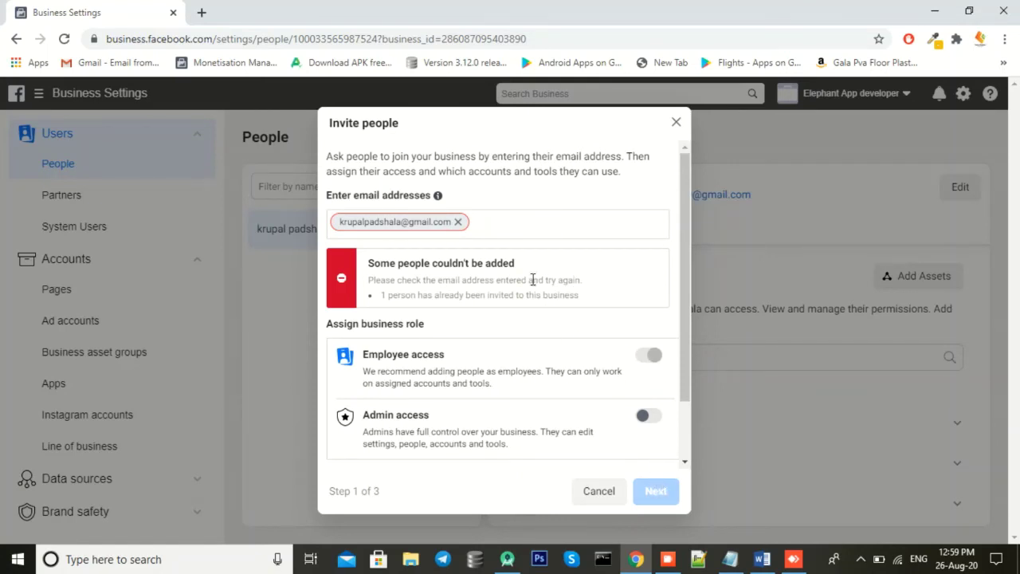
left_click(678, 124)
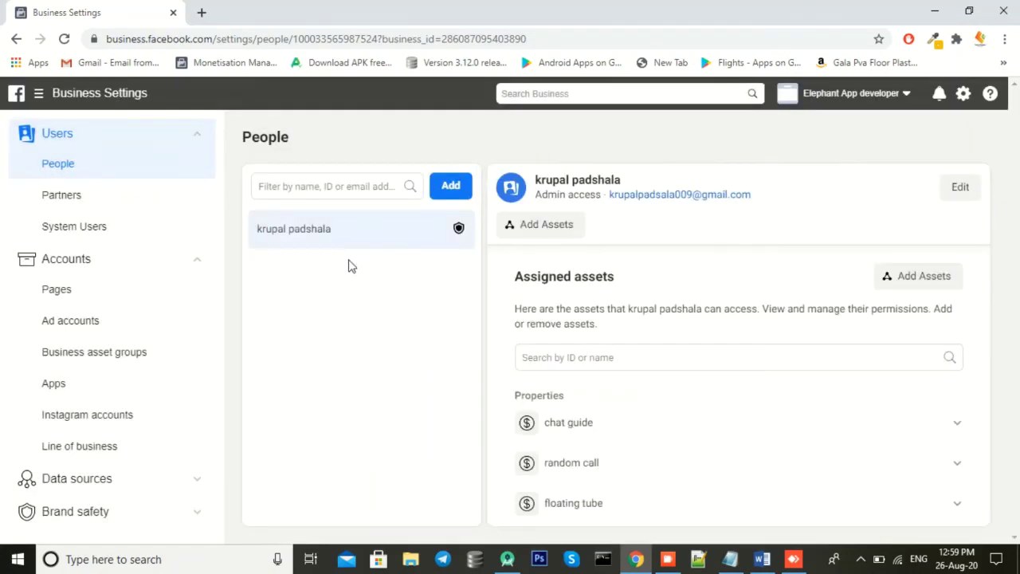
triple_click(442, 234)
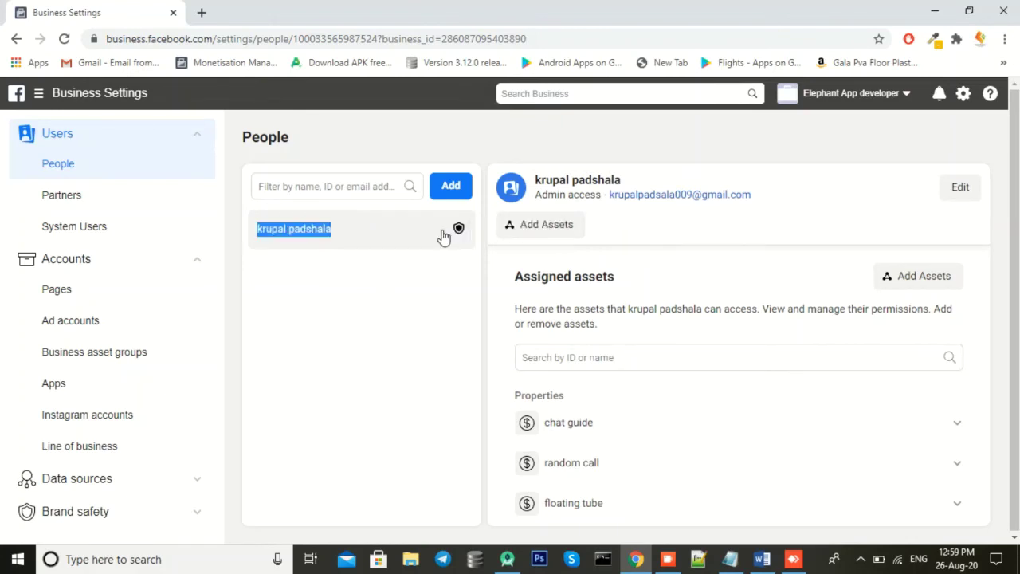
left_click(390, 231)
scroll(556, 303, "down", 5)
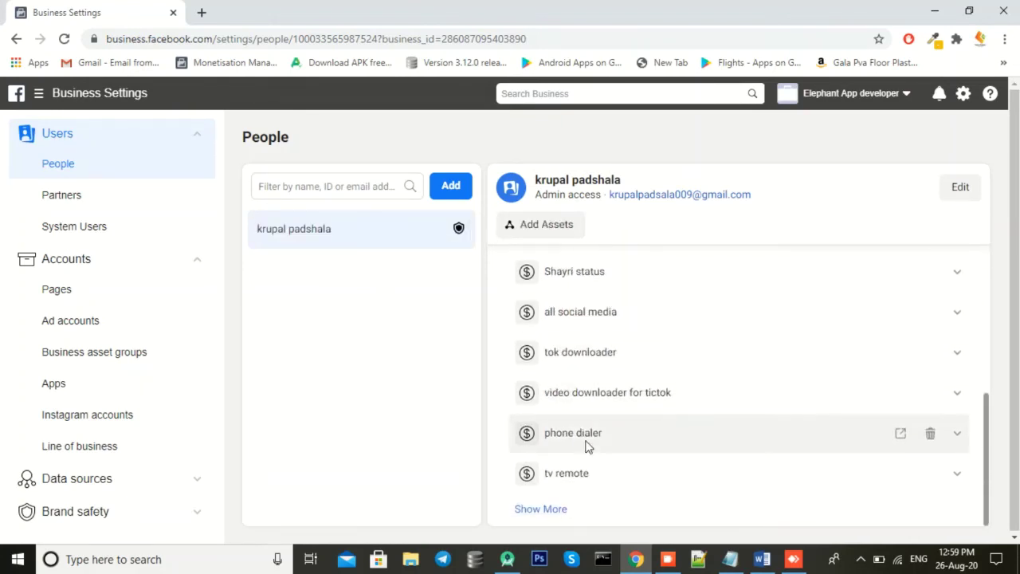
scroll(581, 418, "up", 2)
scroll(570, 478, "down", 2)
left_click(560, 511)
scroll(604, 335, "down", 2)
scroll(604, 335, "up", 3)
left_click(369, 187)
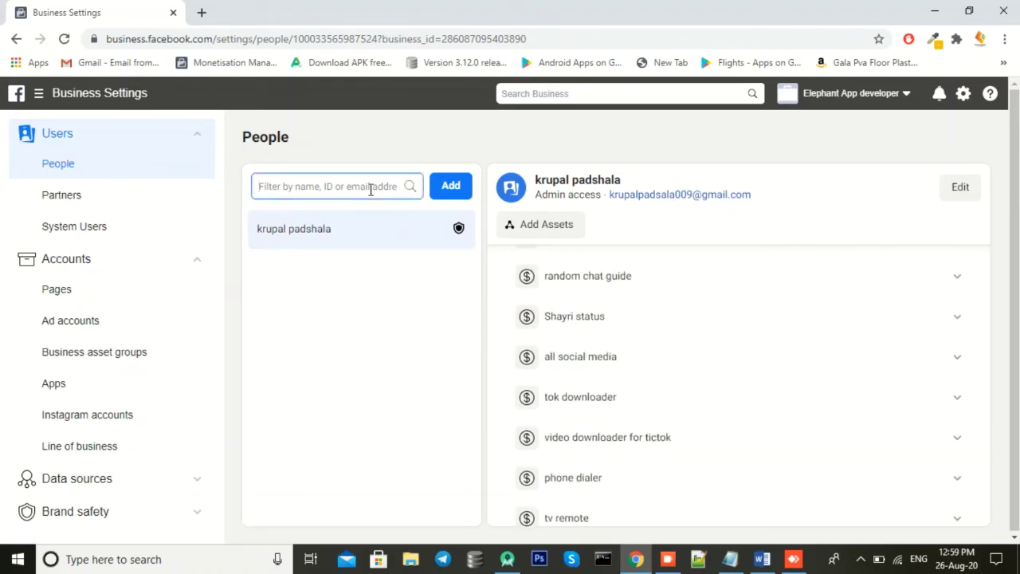
type("kru")
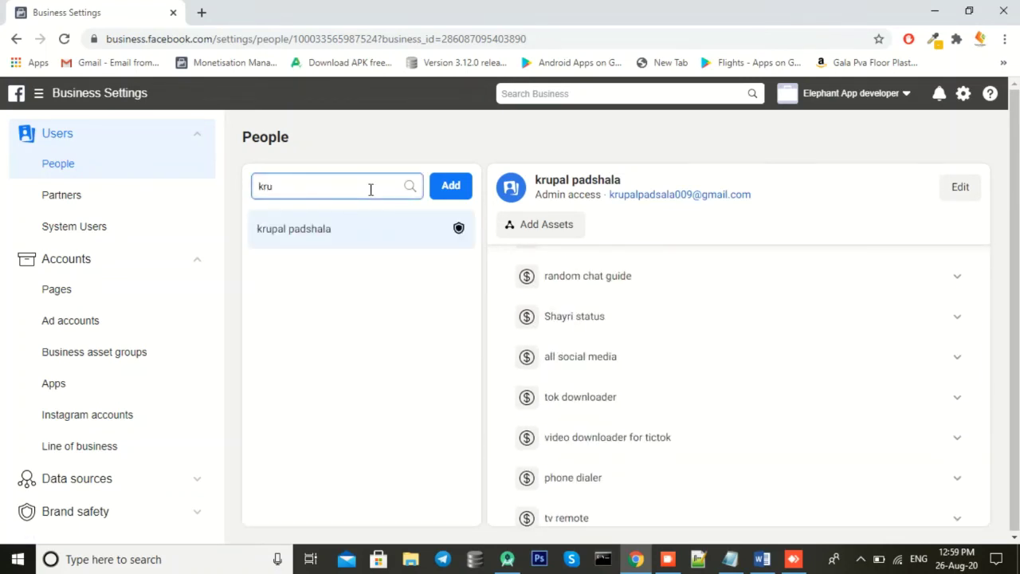
key("BackSpace")
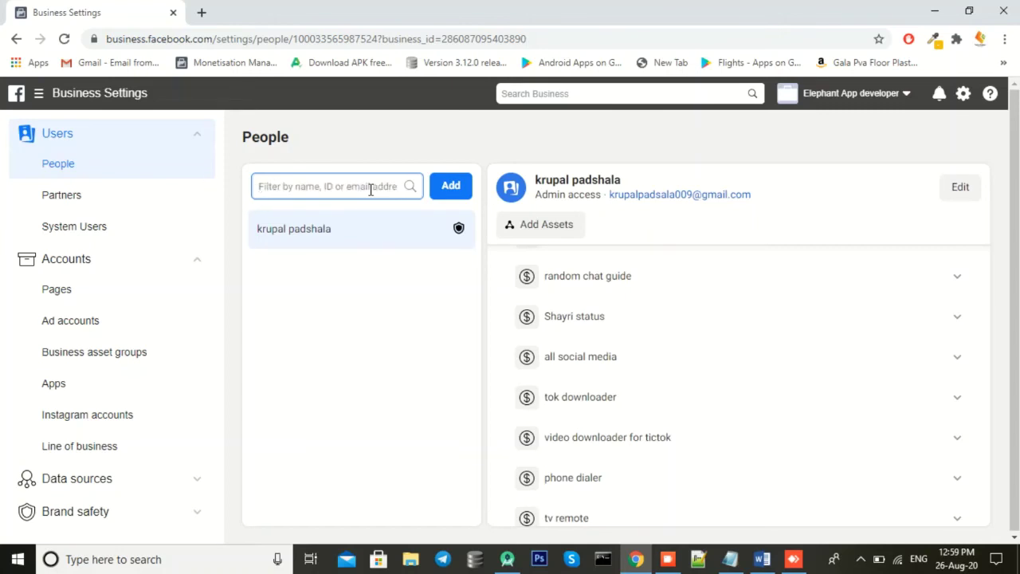
type("g")
key("BackSpace")
type("gl")
key("BackSpace")
key("BackSpace")
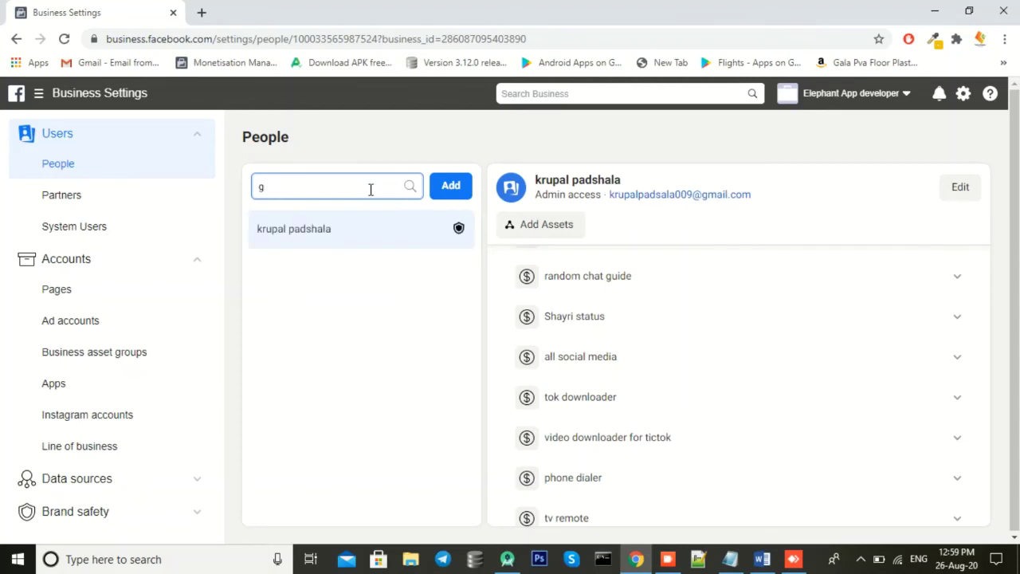
left_click(446, 230)
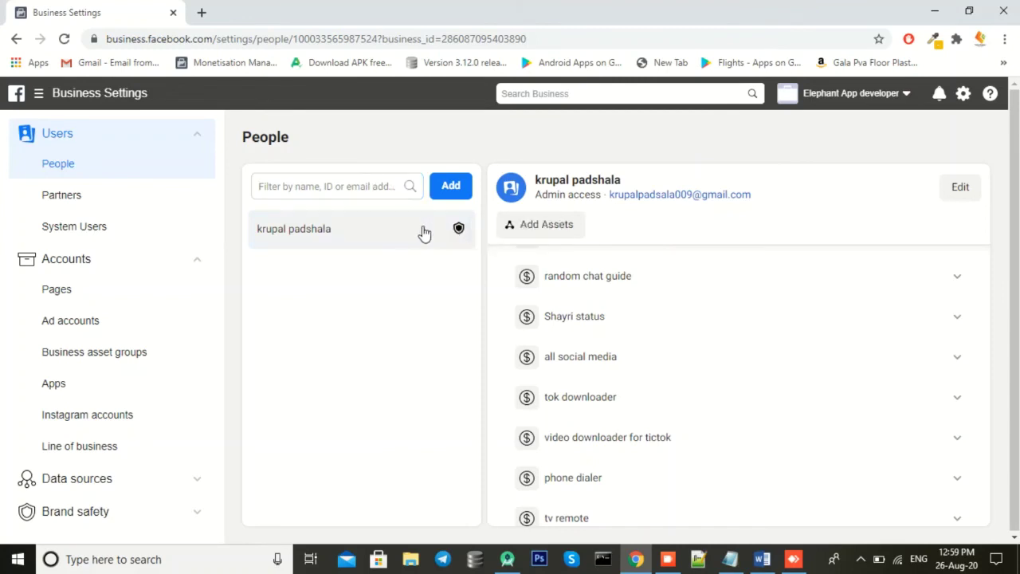
scroll(629, 287, "down", 1)
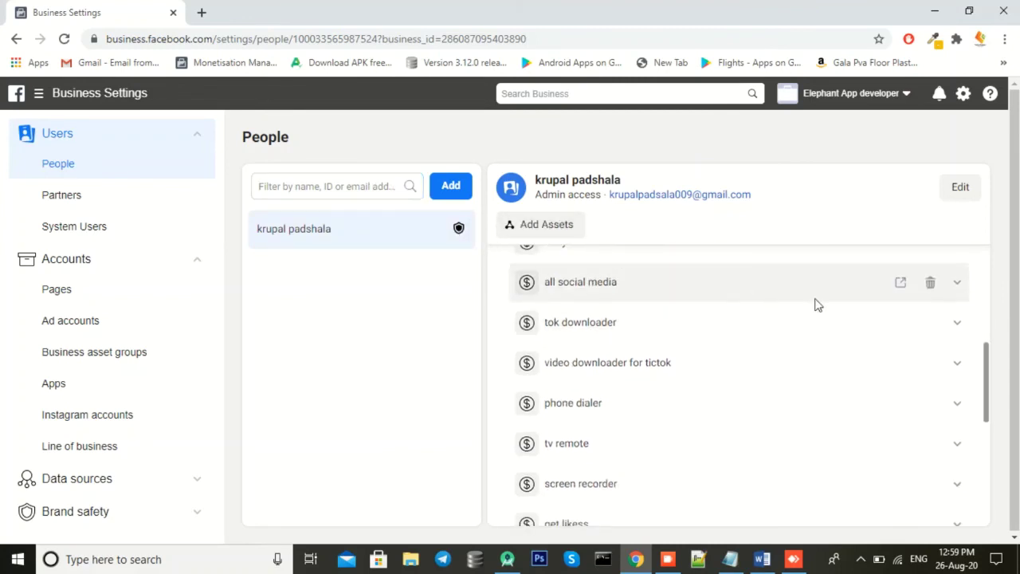
left_click(959, 284)
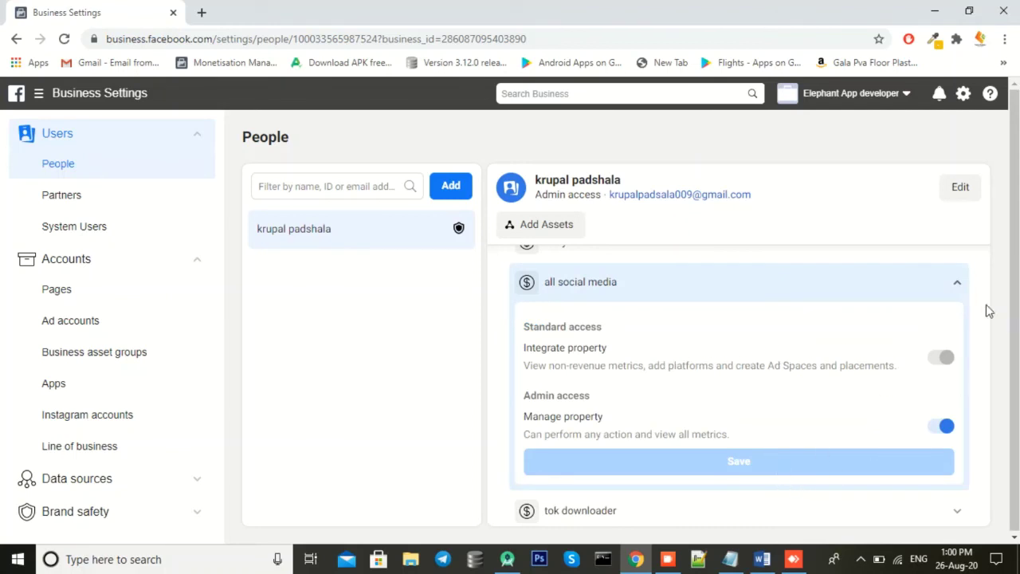
left_click(958, 282)
scroll(797, 289, "up", 2)
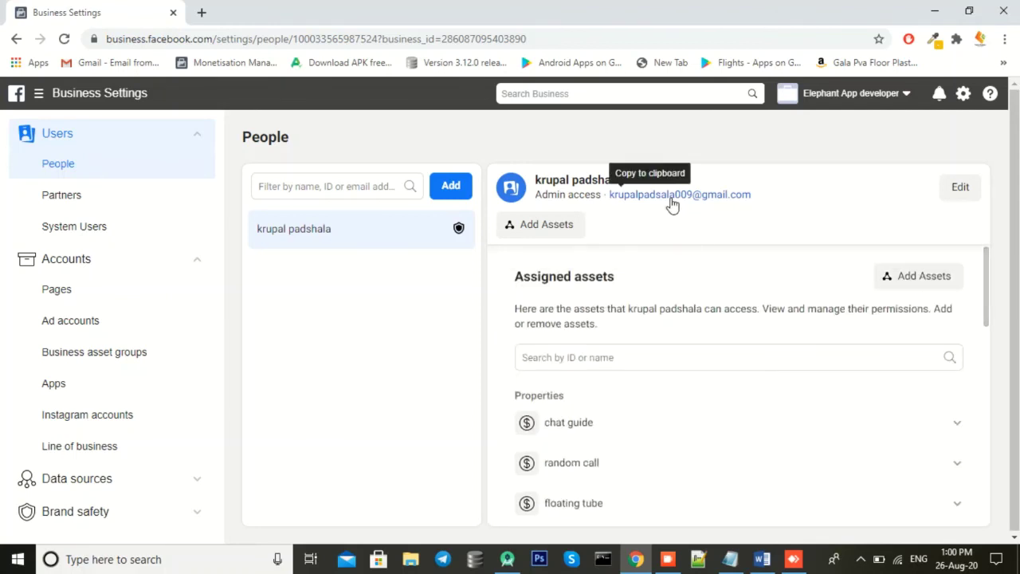
Step: Assign the test_ads app to the admin person with Test app permission and save
left_click(567, 226)
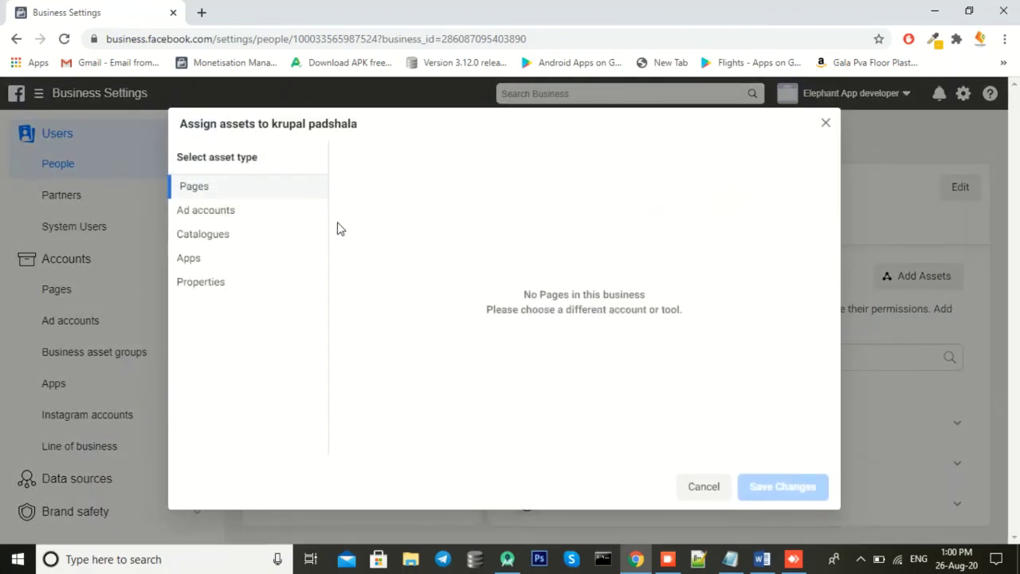
left_click(207, 258)
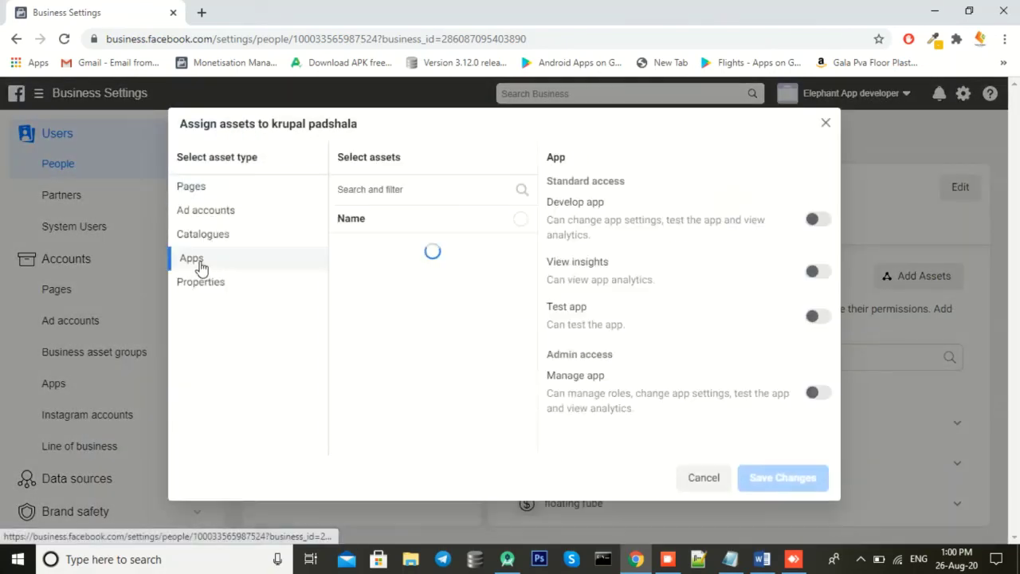
left_click(520, 252)
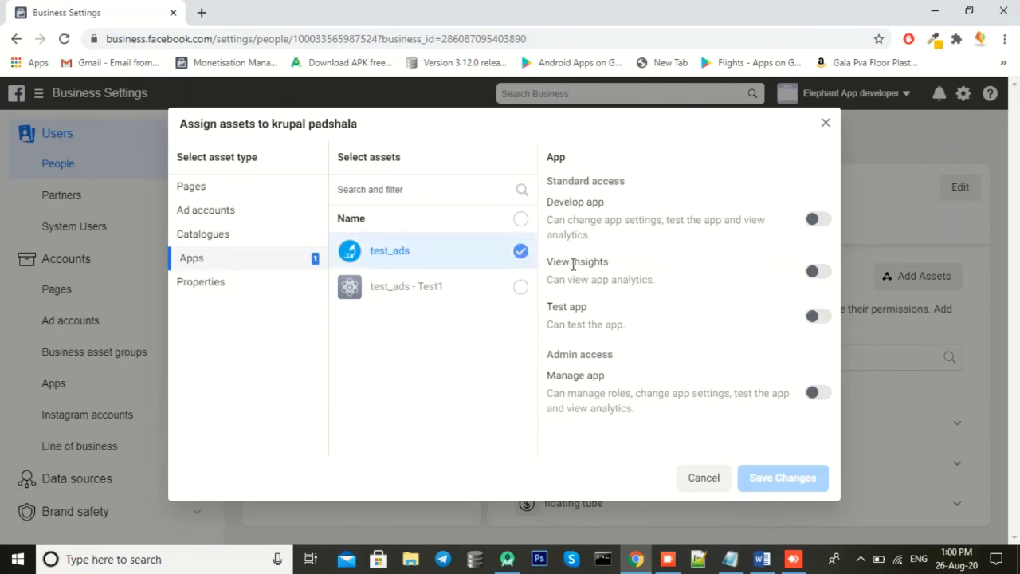
left_click(816, 316)
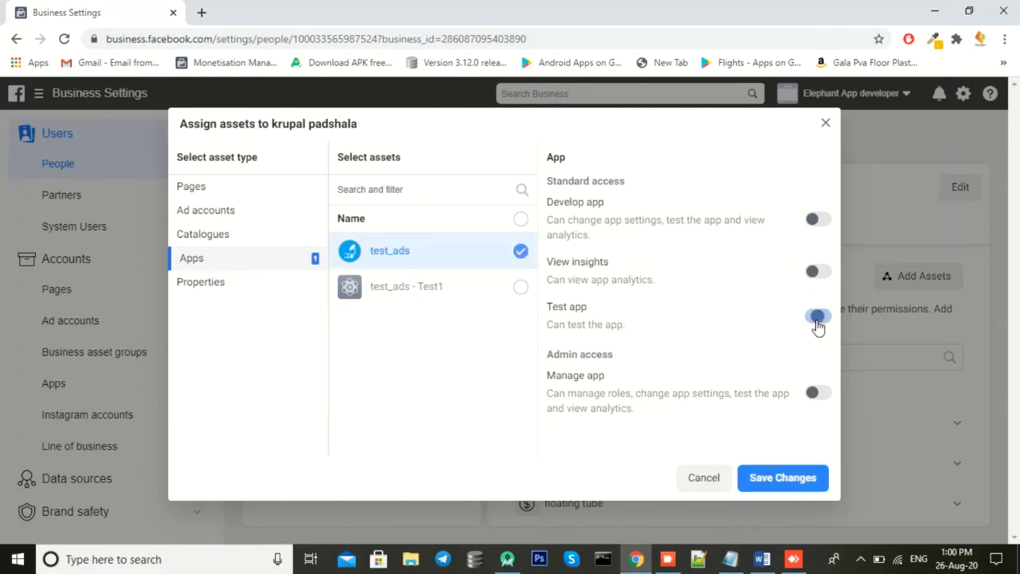
left_click(800, 479)
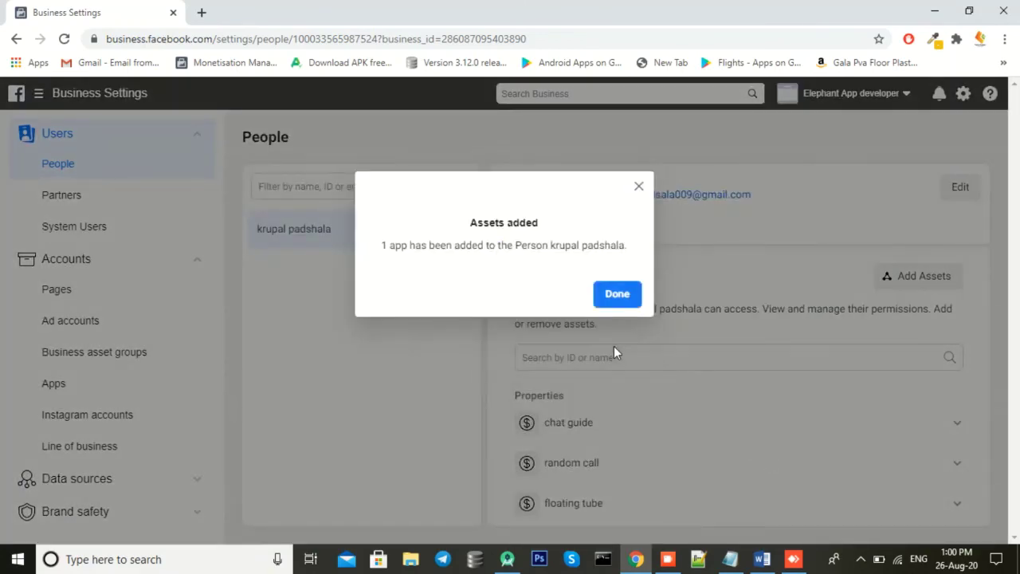
left_click(613, 290)
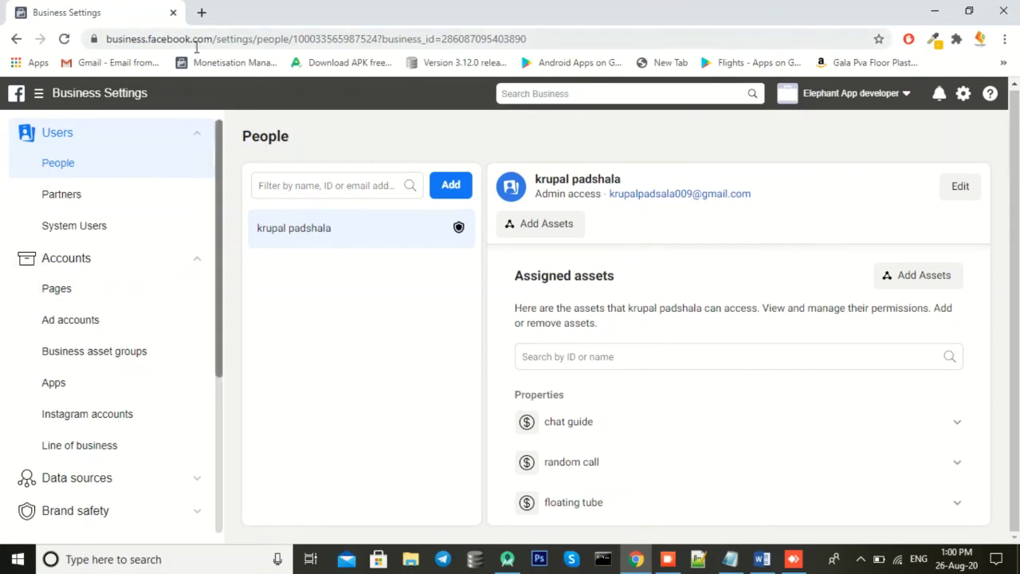
scroll(165, 303, "down", 3)
scroll(209, 143, "up", 3)
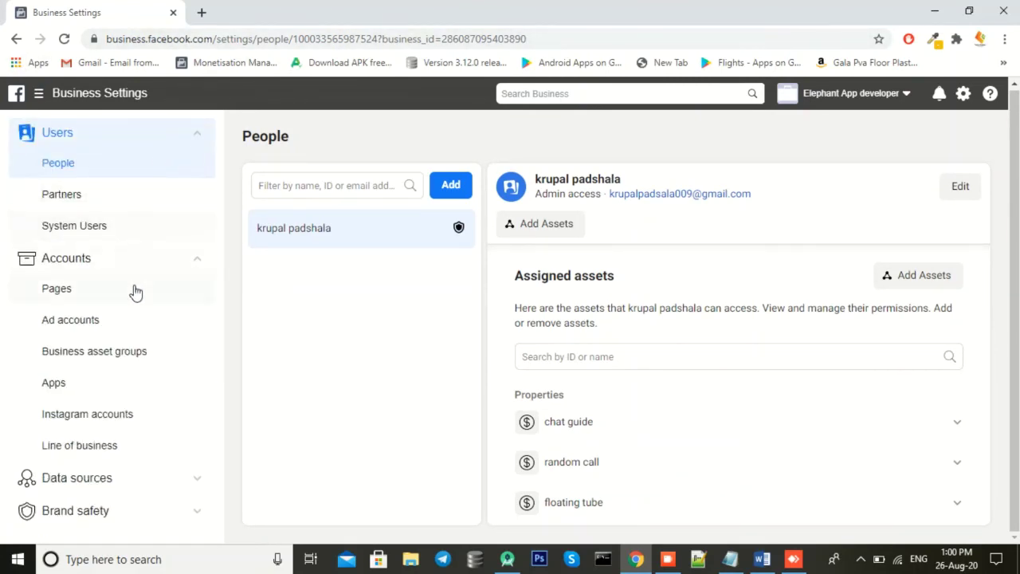
Step: Navigate to Monetisation Manager's Integration > Testing page listing the redmi device
left_click(139, 103)
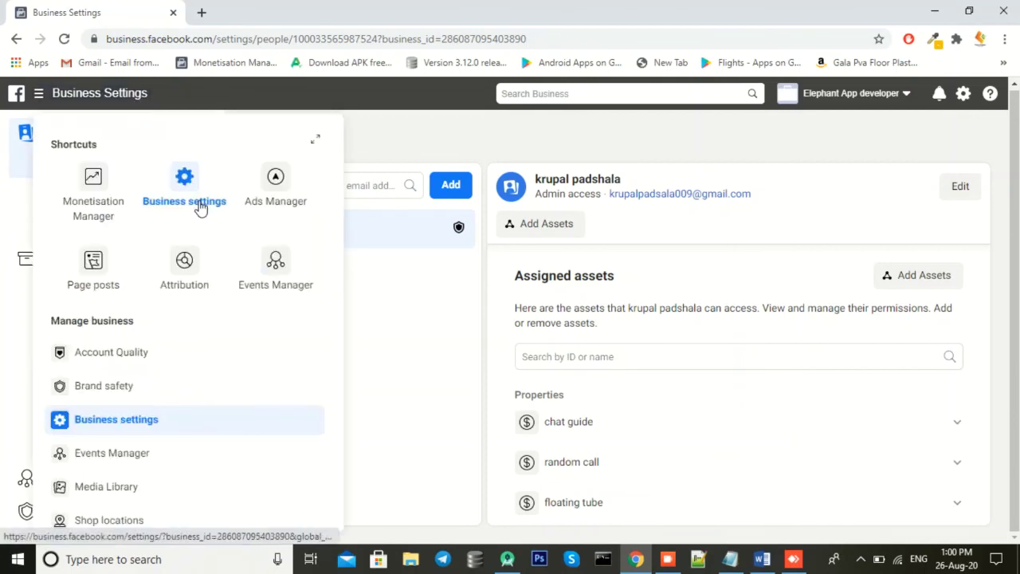
left_click(104, 198)
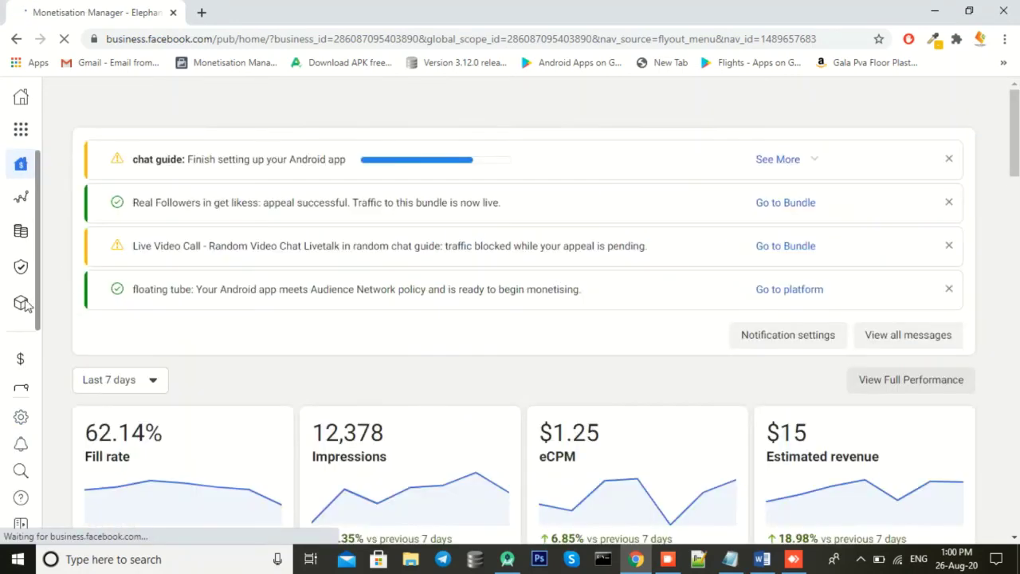
mouse_move(98, 325)
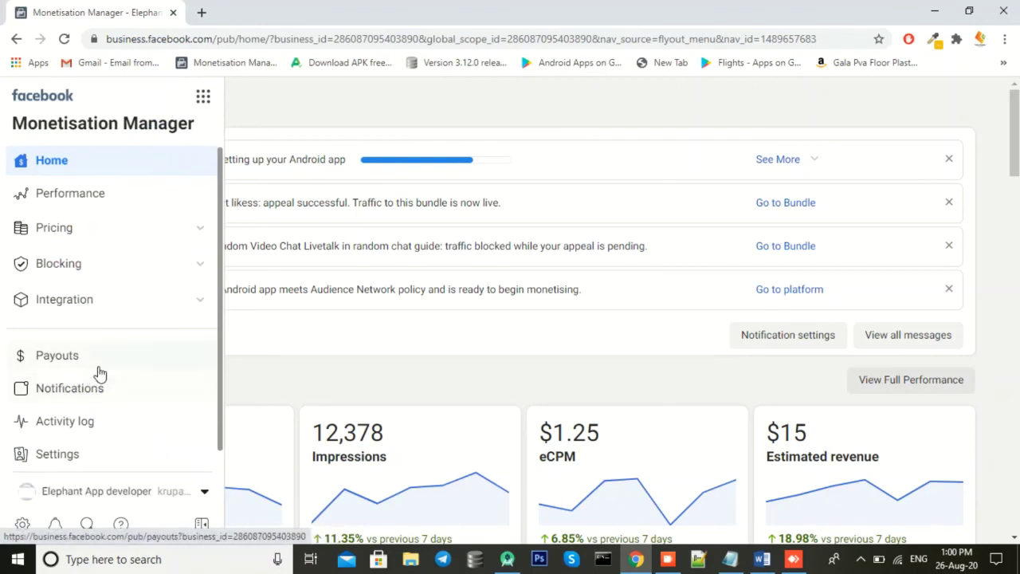
left_click(80, 306)
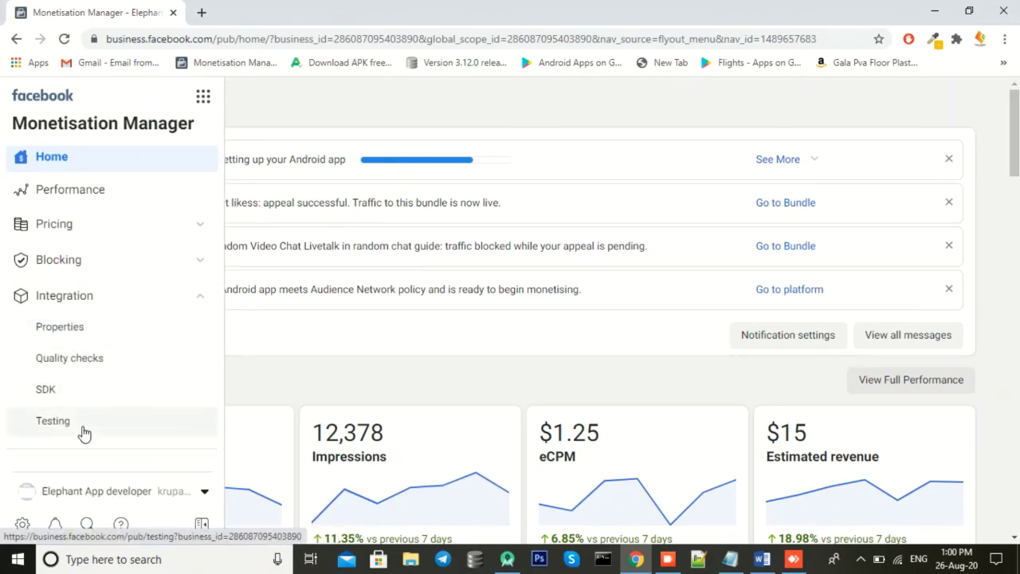
left_click(79, 420)
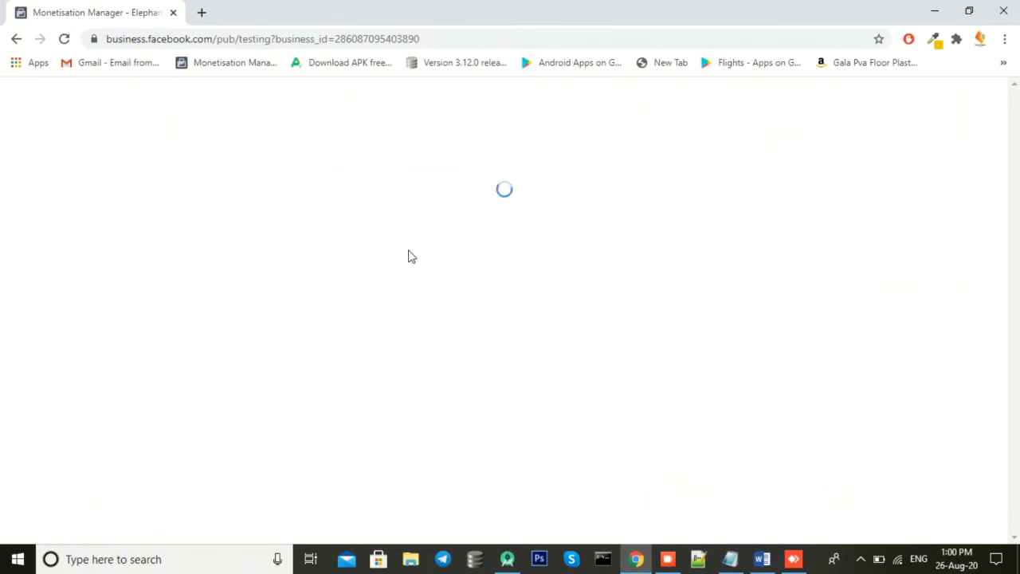
scroll(391, 299, "down", 4)
scroll(310, 273, "up", 1)
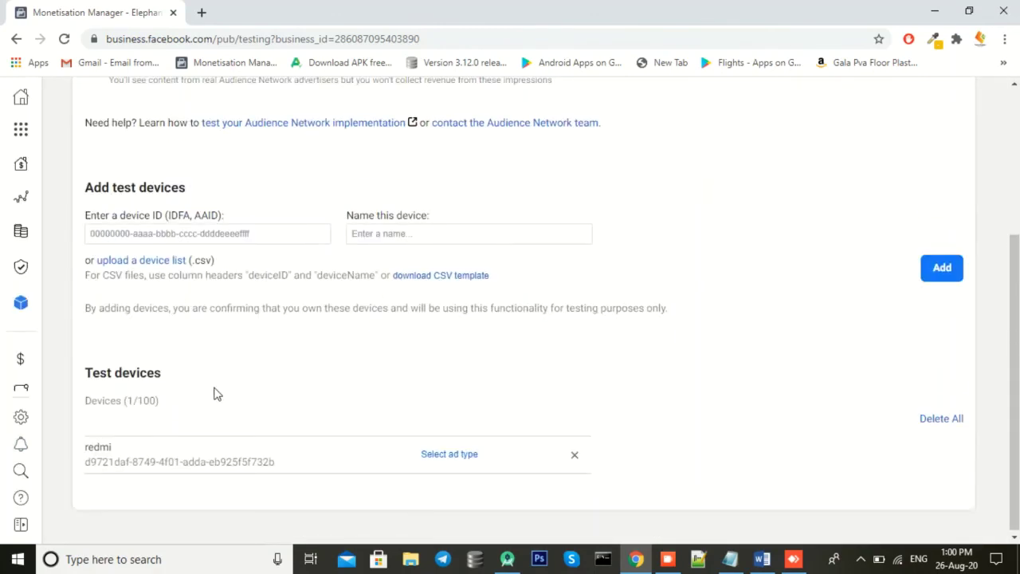
scroll(346, 319, "up", 2)
scroll(348, 369, "down", 2)
Step: Set redmi's test ad type to the HD video test ad, then launch AnyDesk
left_click(463, 453)
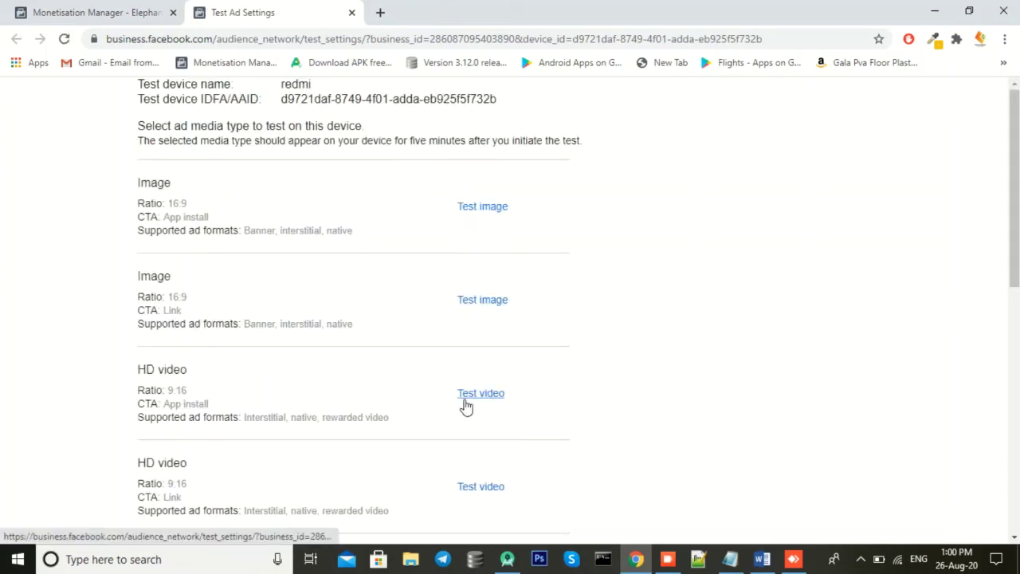
left_click(478, 393)
left_click(148, 553)
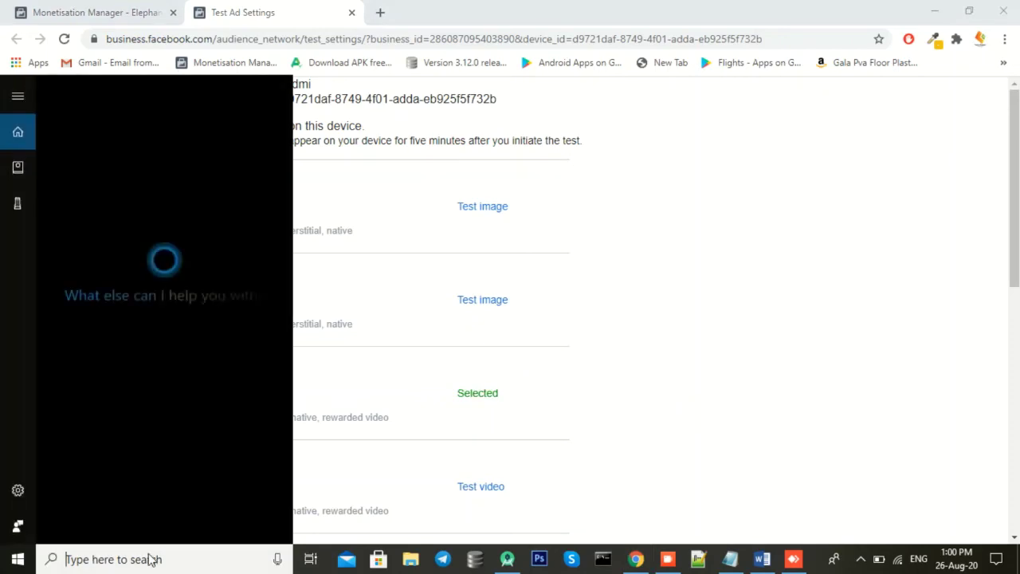
type("an")
left_click(148, 180)
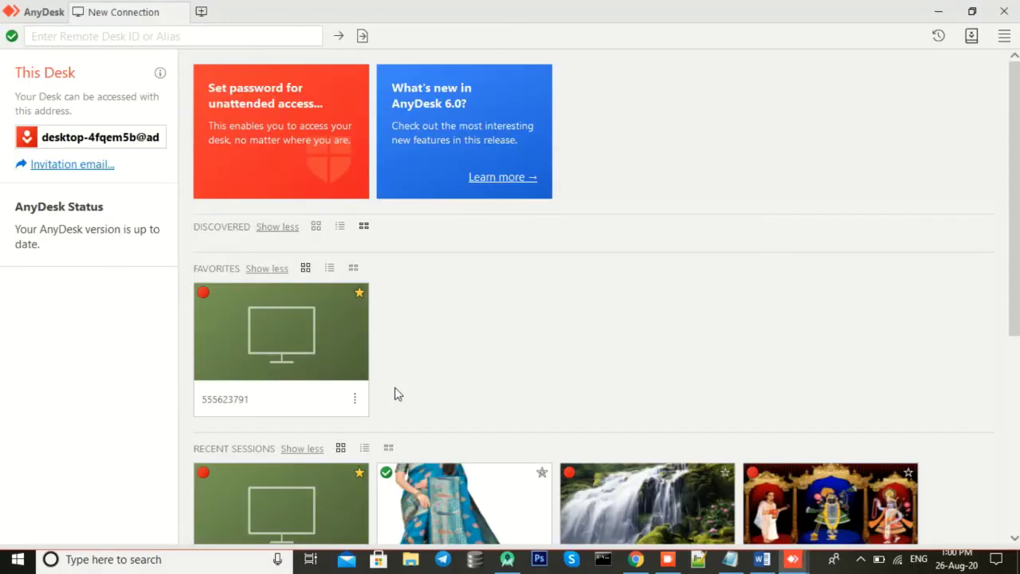
Step: Connect AnyDesk to the saved phone, rerun the app from Android Studio, and view the phone
left_click(356, 400)
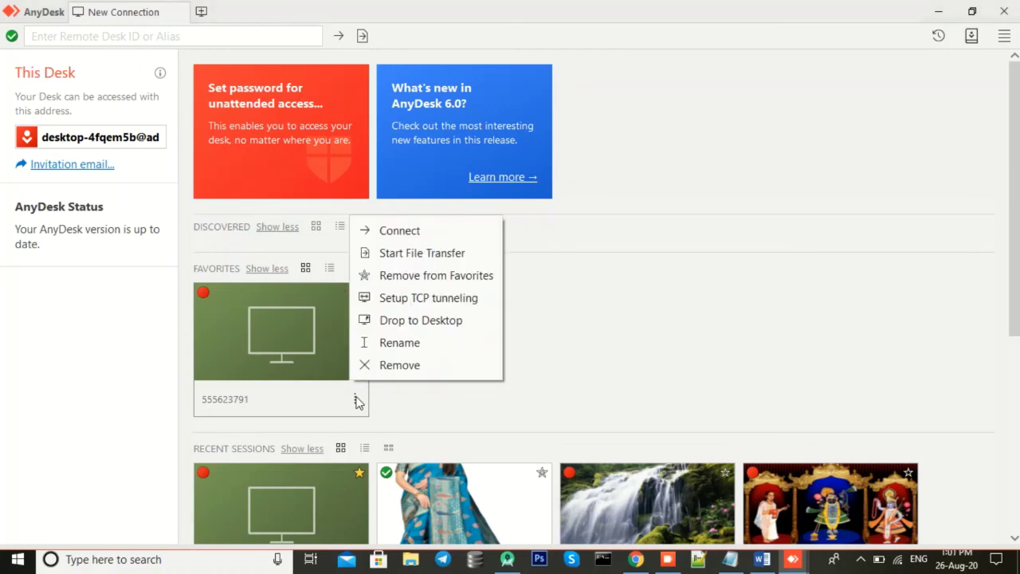
left_click(413, 236)
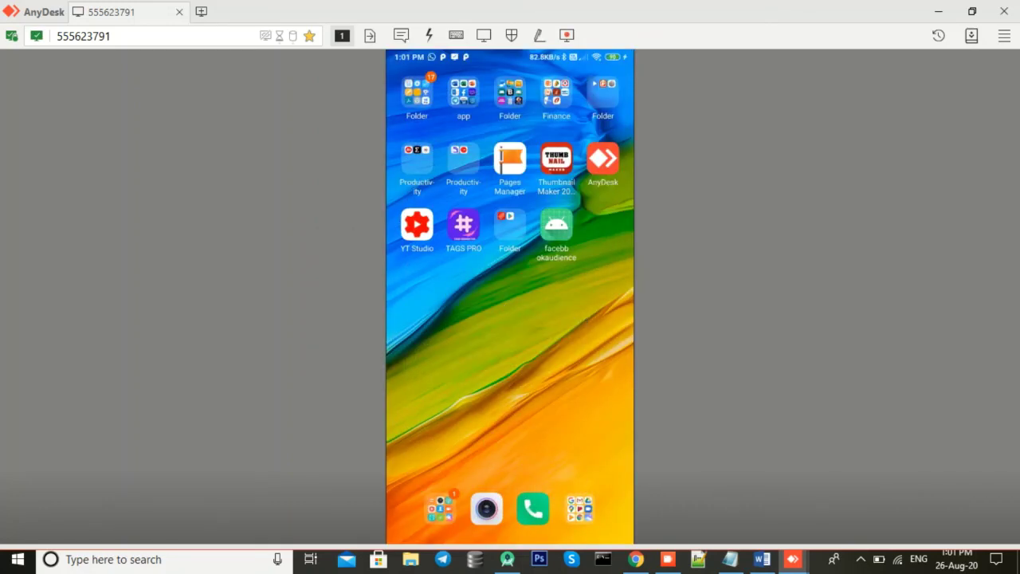
left_click(507, 559)
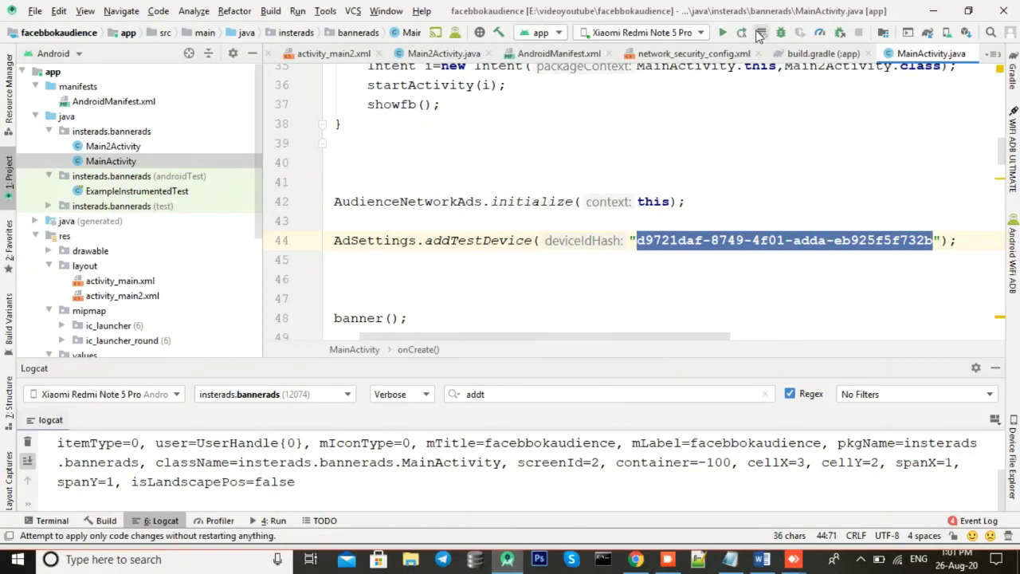
left_click(722, 31)
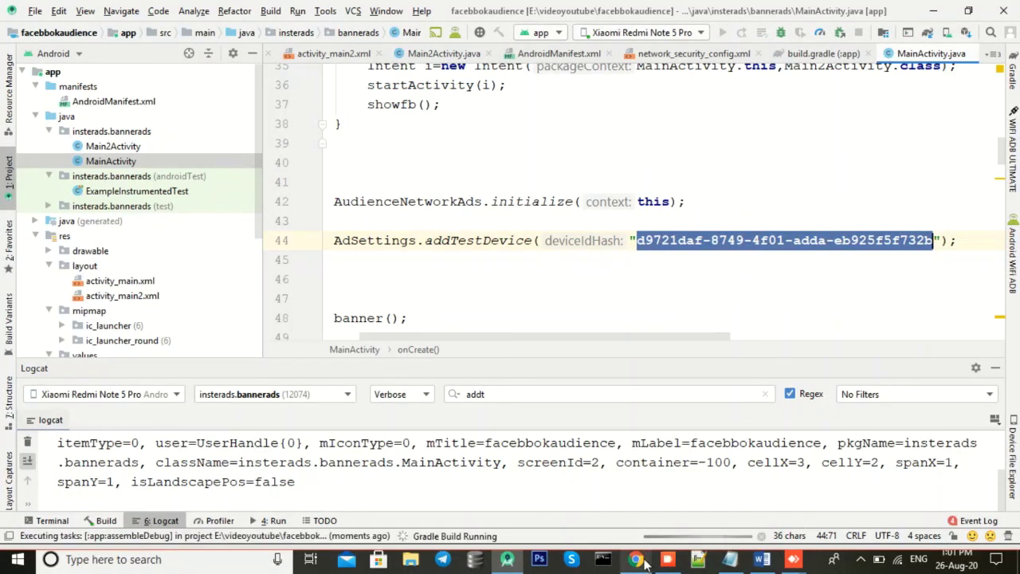
mouse_move(793, 559)
left_click(876, 486)
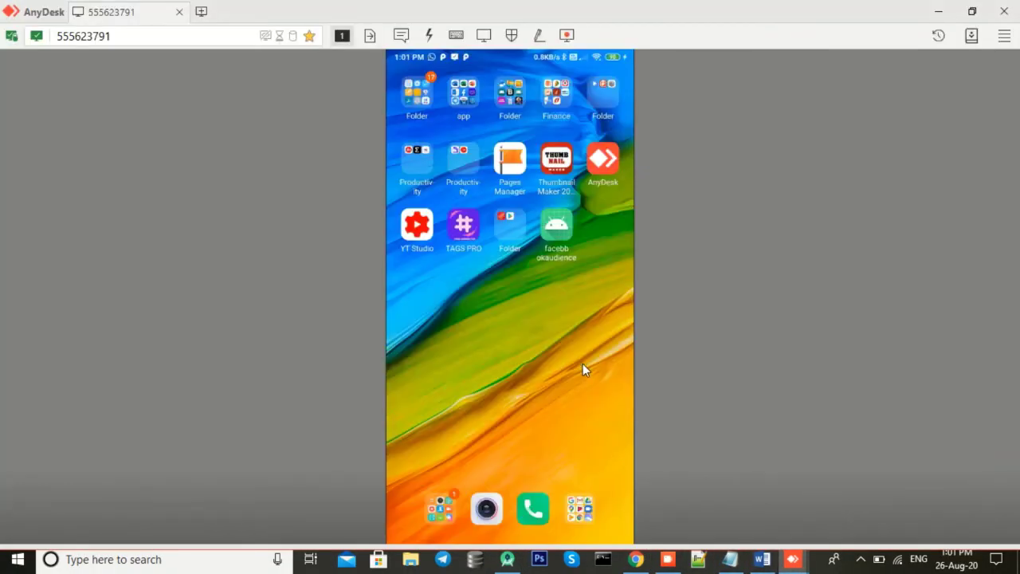